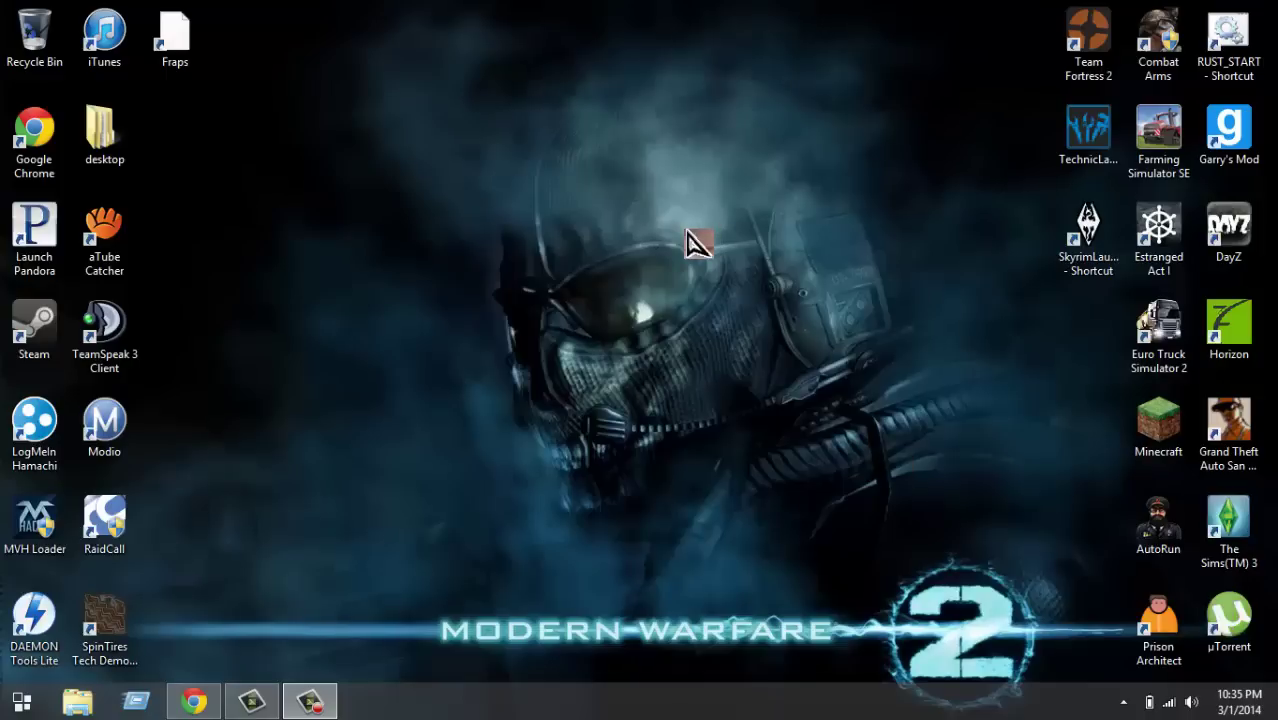
{"action": "right_click", "coordinate": [688, 233]}
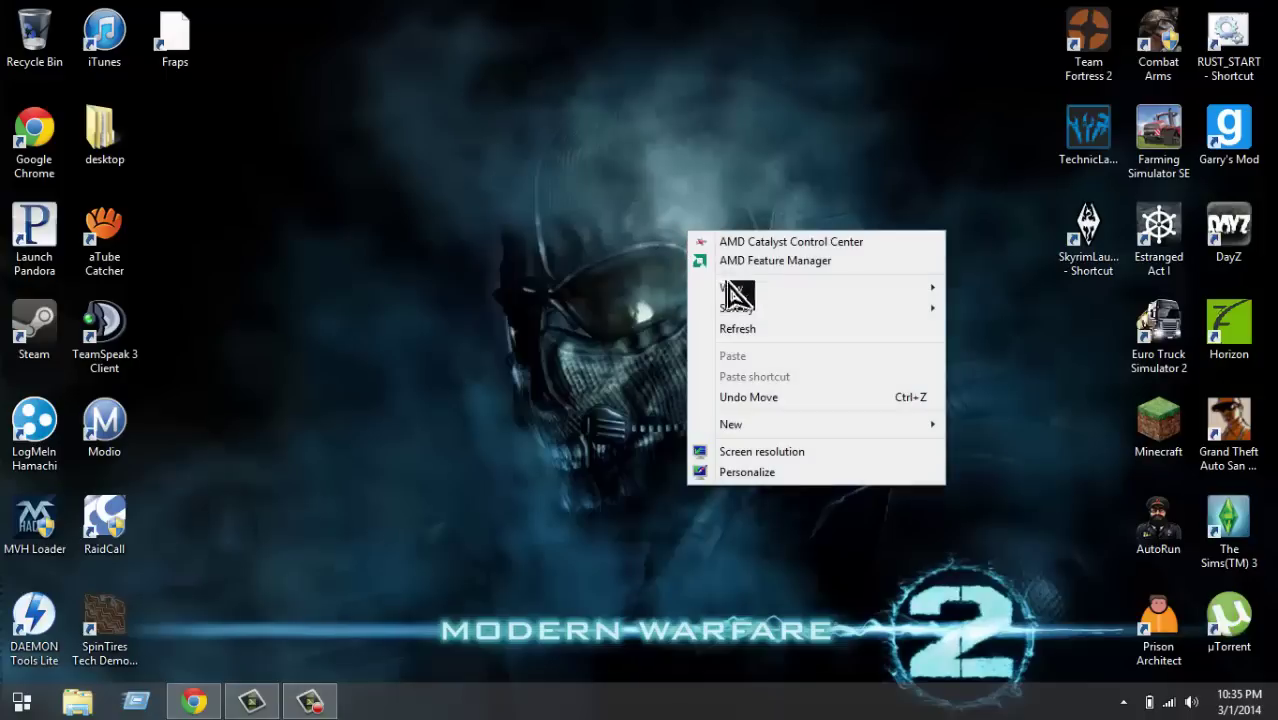
{"action": "left_click", "coordinate": [752, 337]}
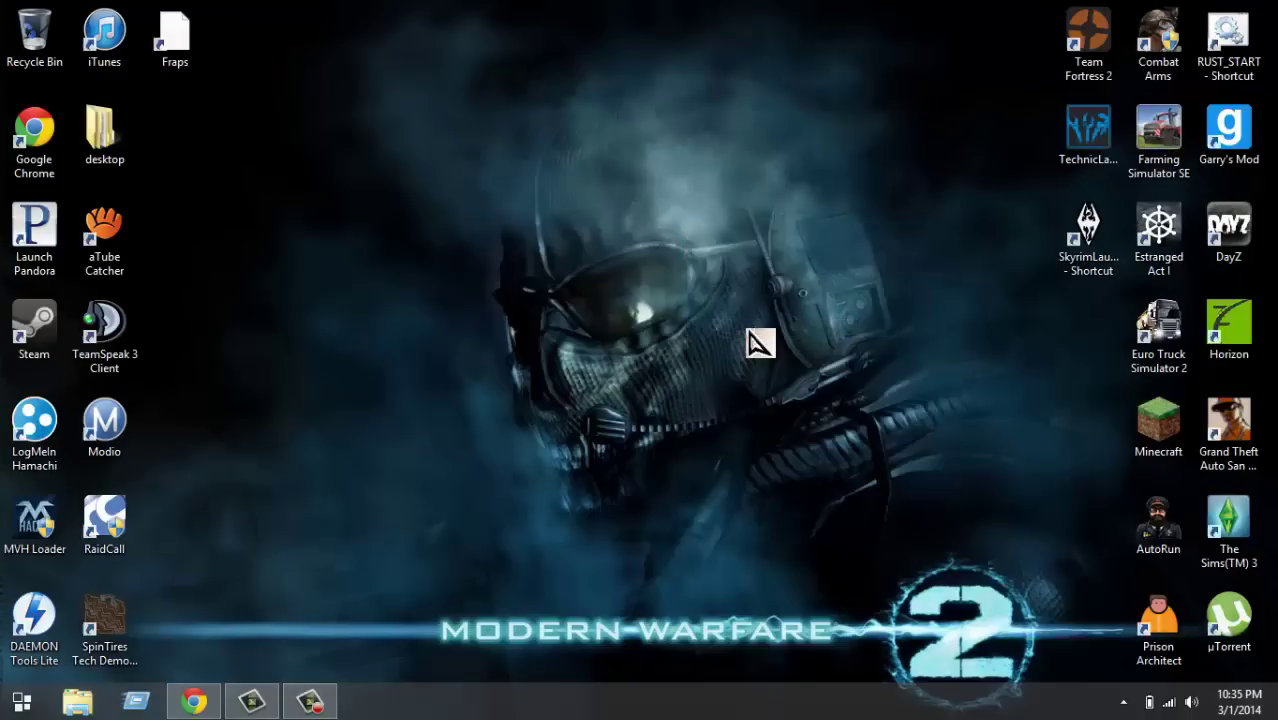
{"action": "left_click", "coordinate": [24, 701]}
{"action": "left_click", "coordinate": [610, 515]}
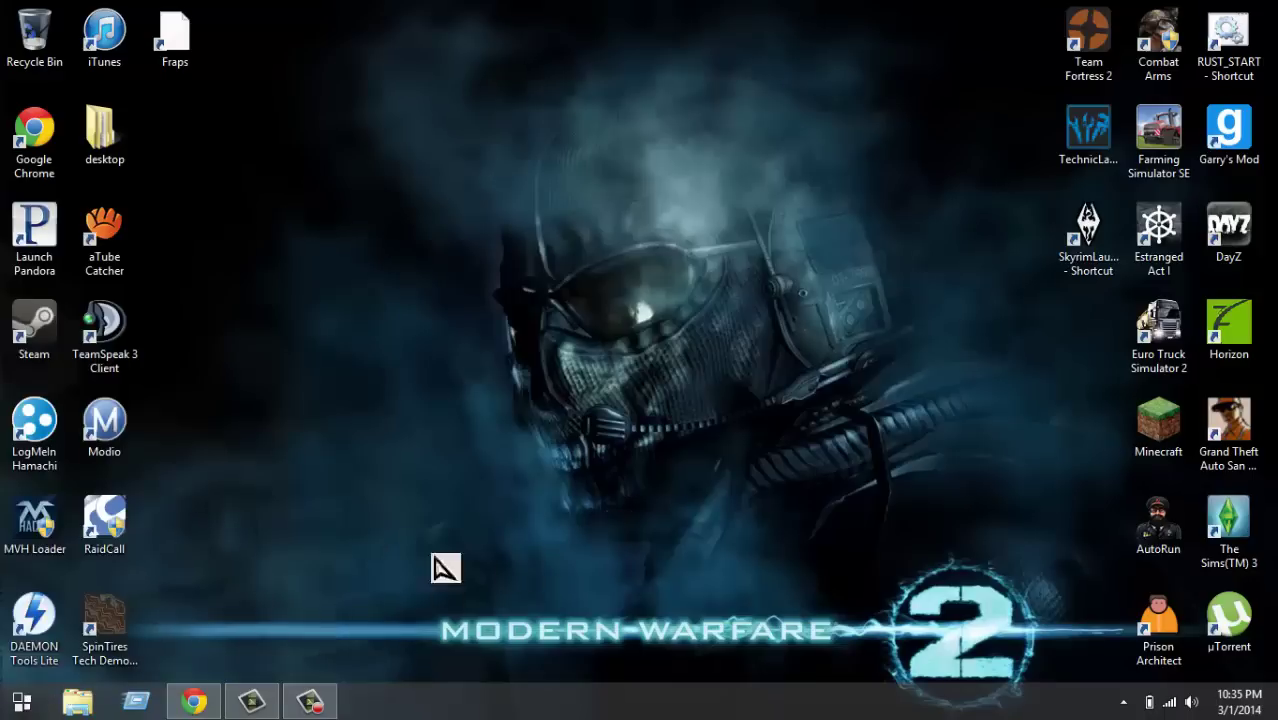
Step: Switch to Chrome and review the Windows offline installers on the Java downloads page, then return to the desktop
{"action": "left_click", "coordinate": [200, 704]}
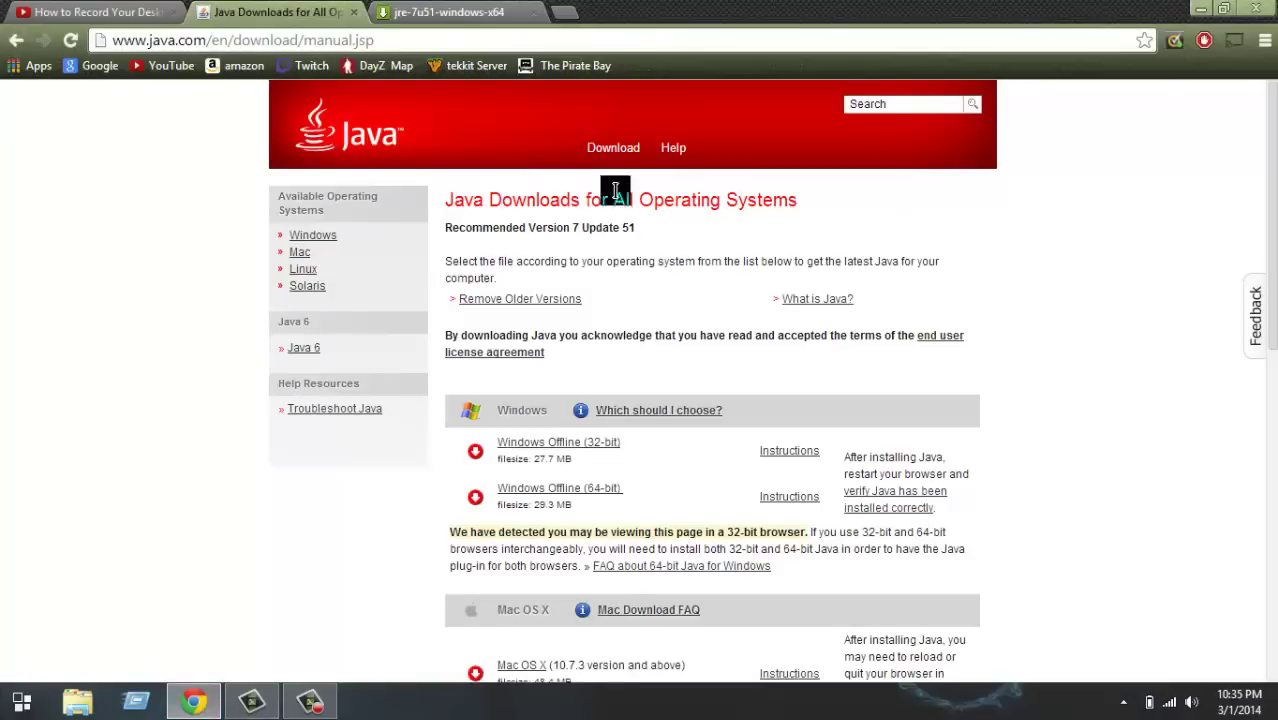
{"action": "left_click_drag", "start_coordinate": [1274, 230], "coordinate": [1274, 242]}
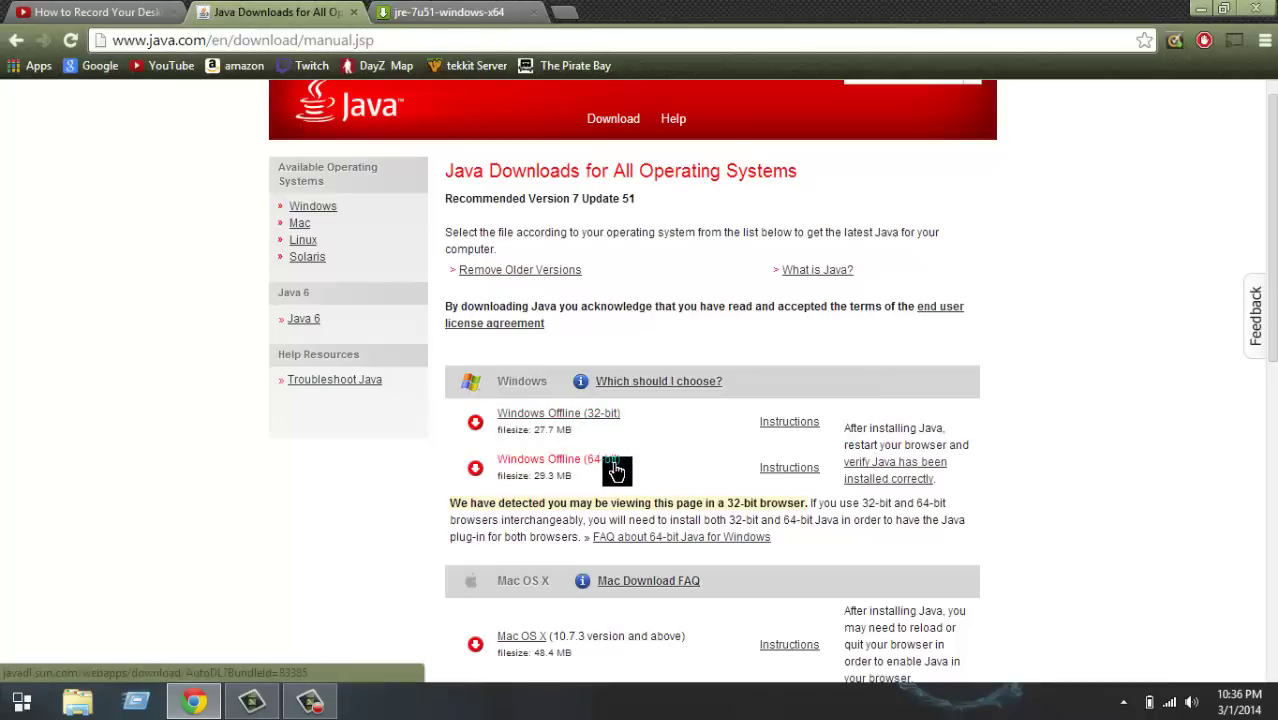
{"action": "left_click", "coordinate": [1198, 8]}
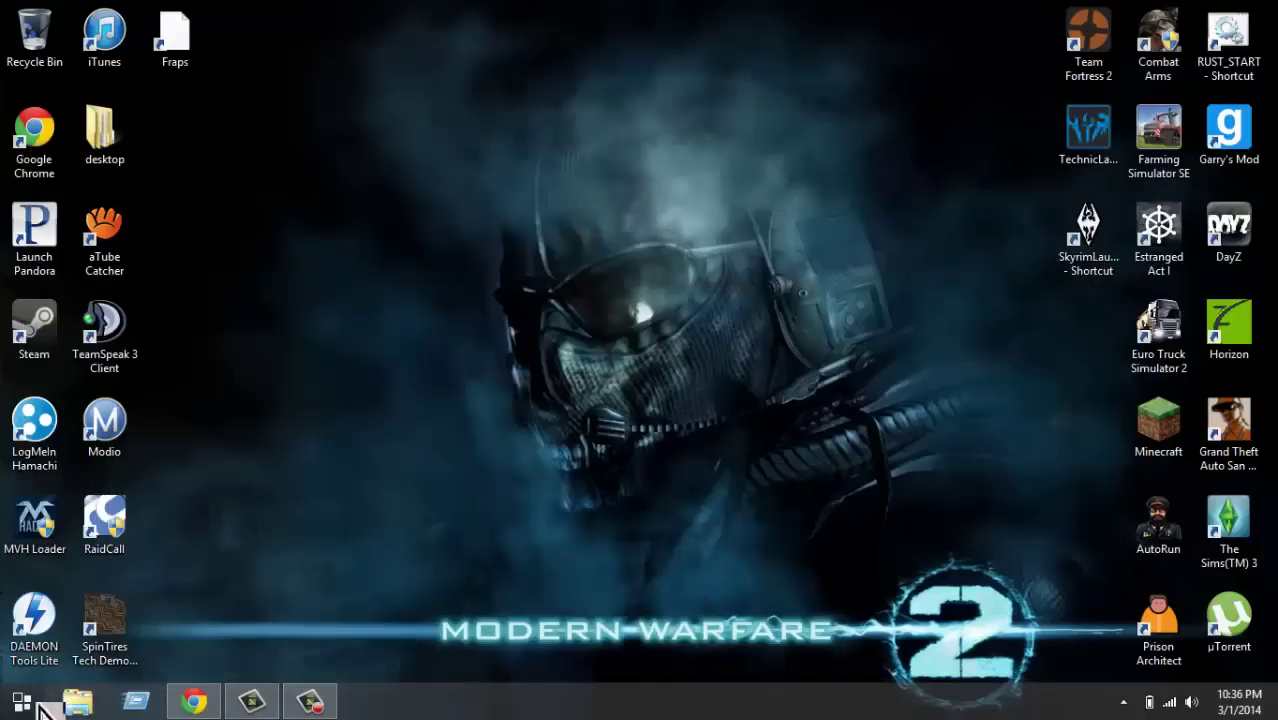
{"action": "left_click", "coordinate": [22, 701]}
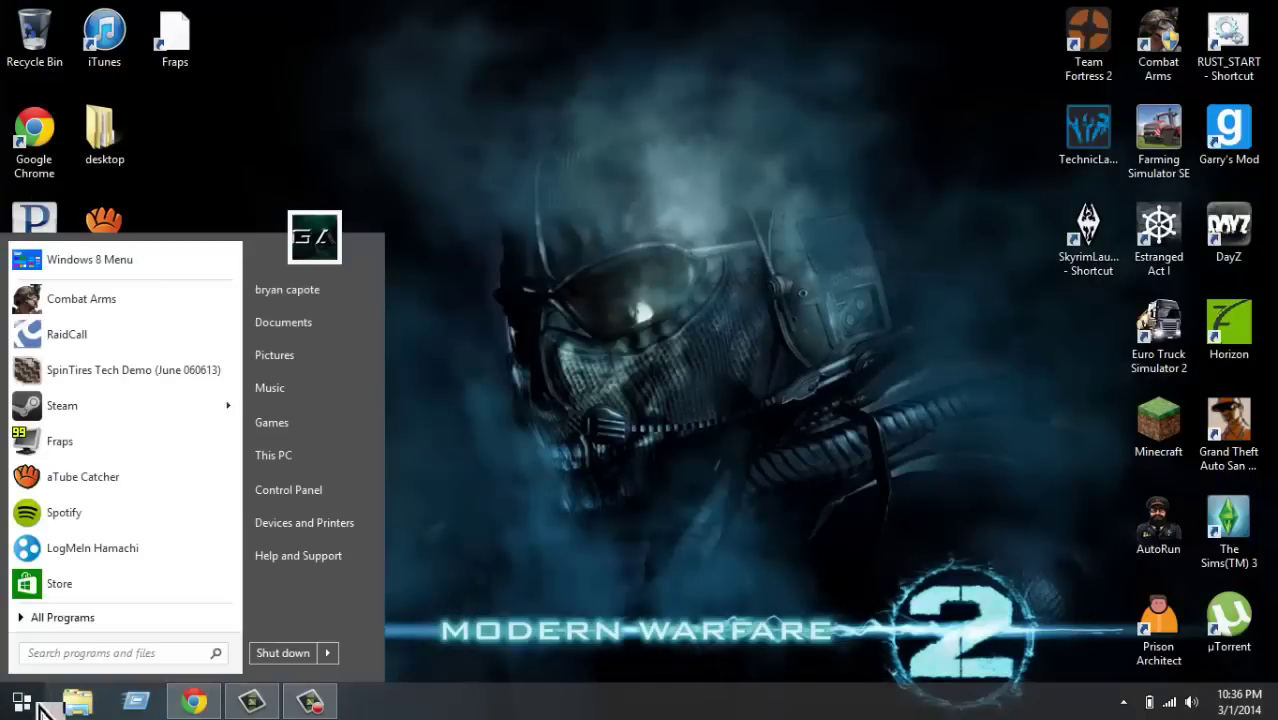
{"action": "left_click", "coordinate": [45, 699]}
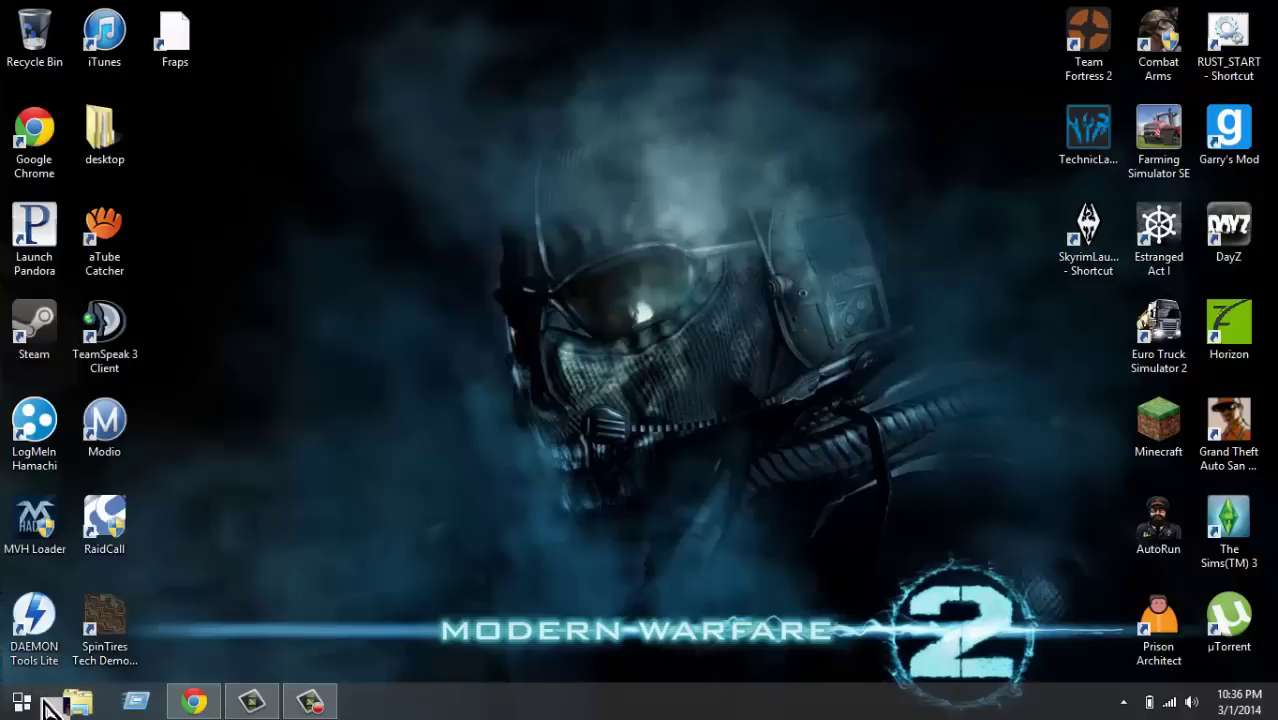
{"action": "left_click", "coordinate": [45, 699]}
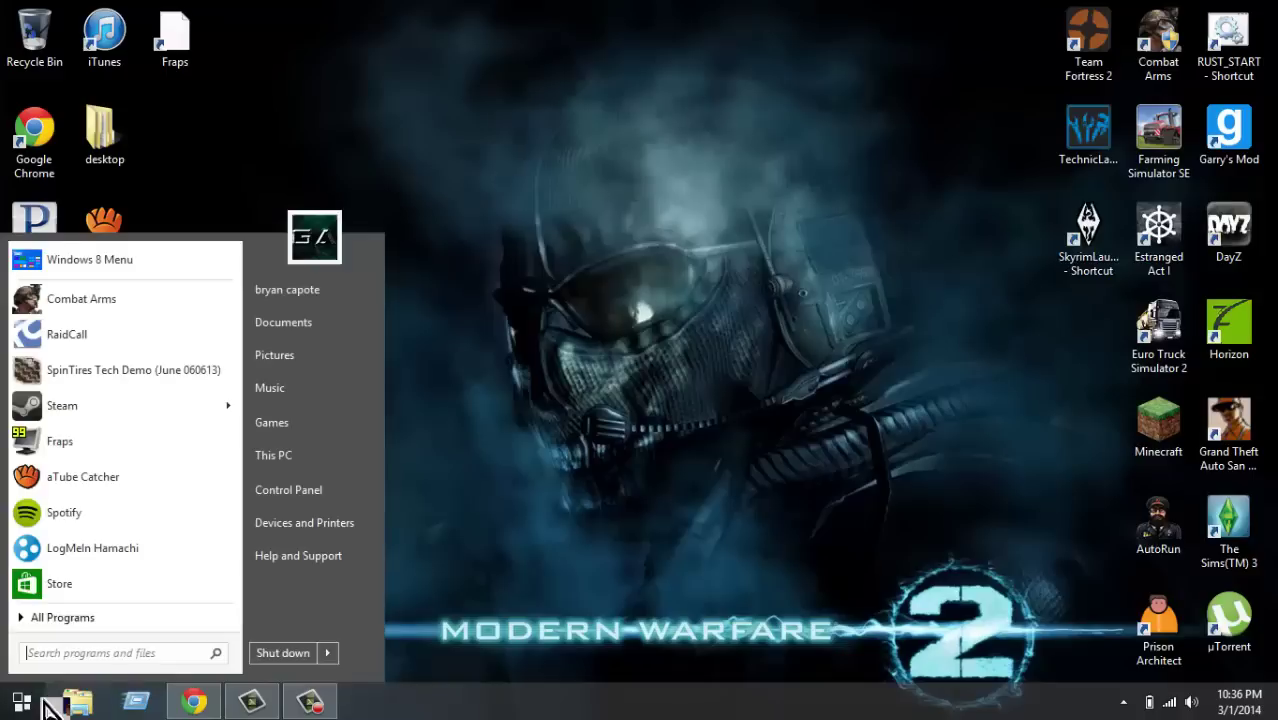
{"action": "left_click", "coordinate": [105, 260]}
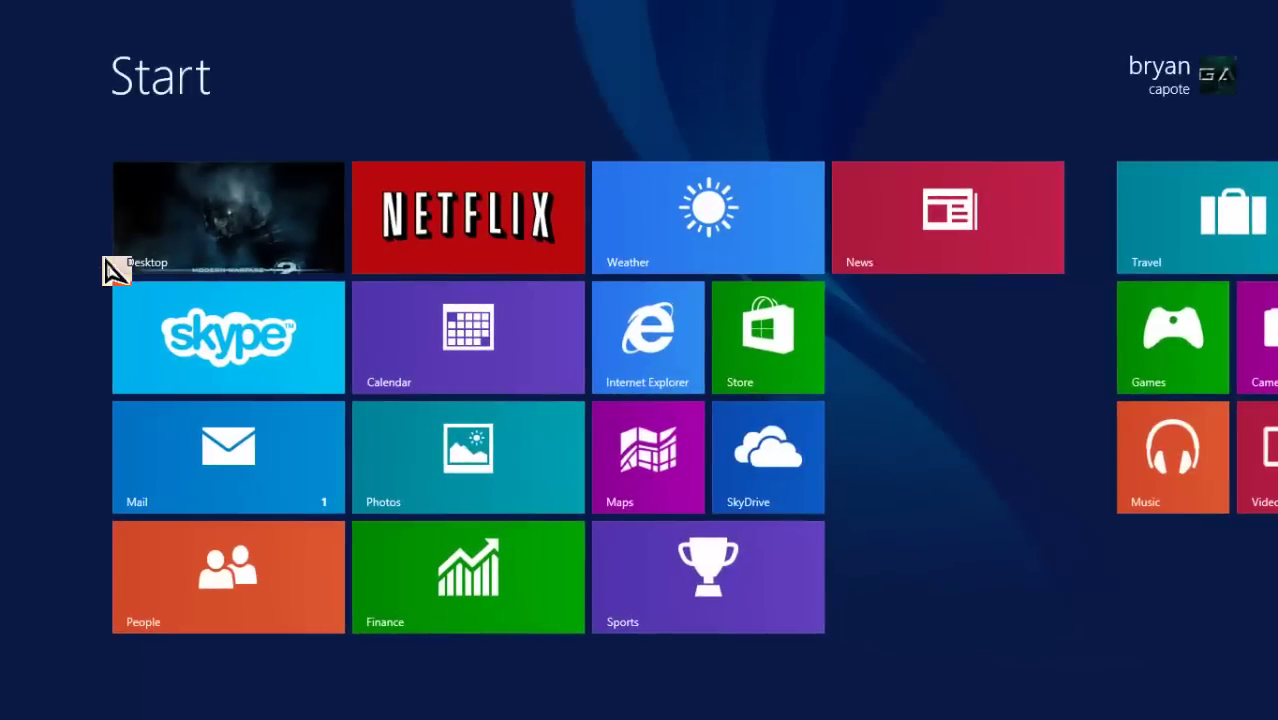
{"action": "left_click", "coordinate": [118, 262]}
Step: Open the properties of This PC to check the system type, then minimize the System window
{"action": "left_click", "coordinate": [20, 699]}
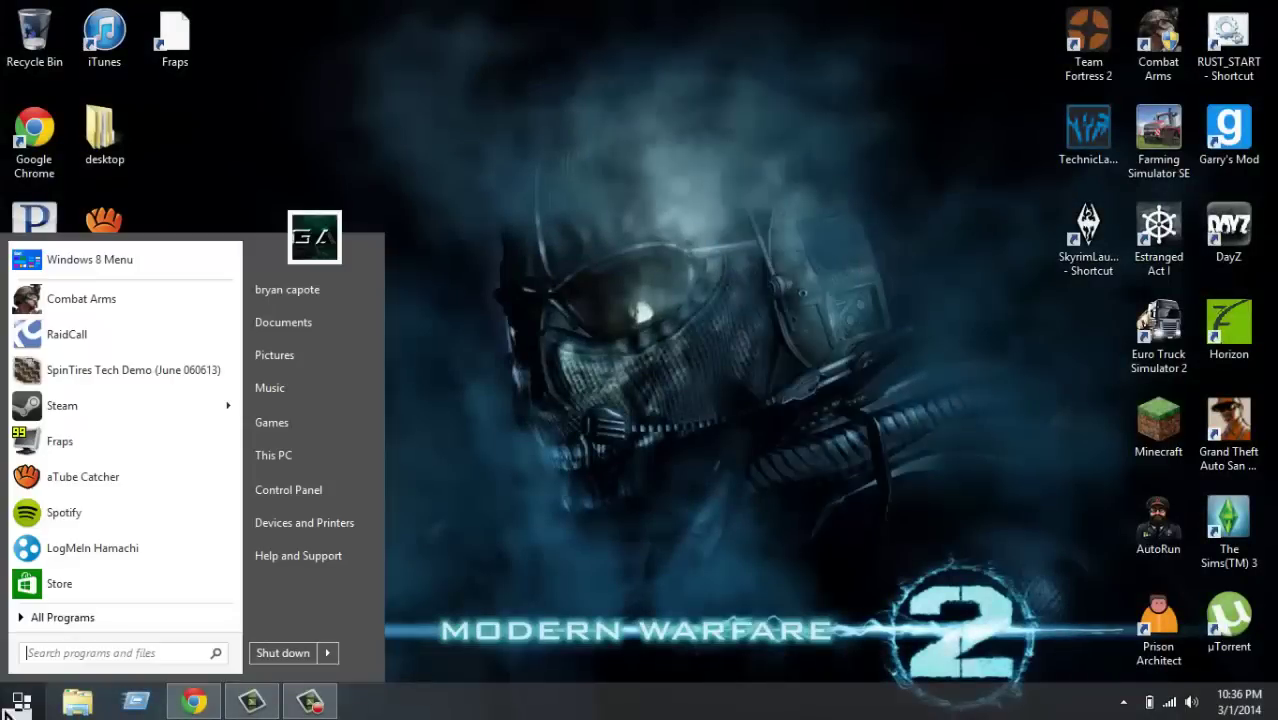
{"action": "right_click", "coordinate": [306, 505]}
{"action": "left_click", "coordinate": [279, 461]}
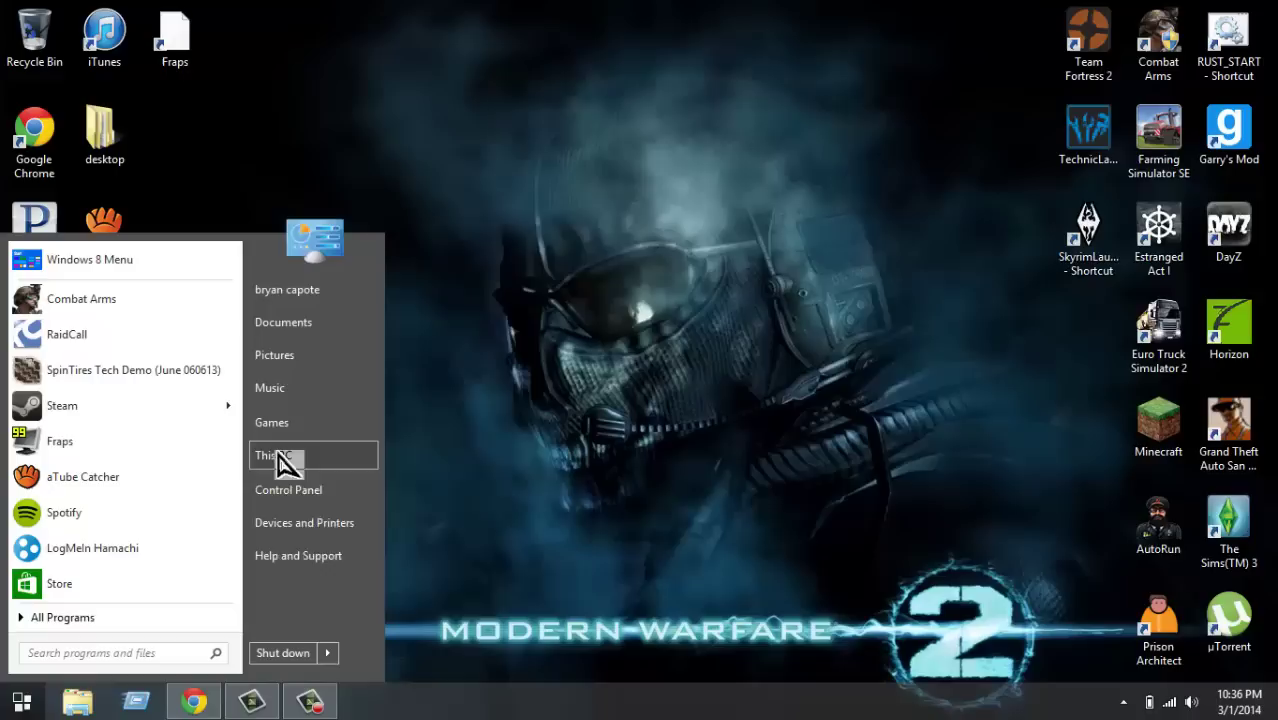
{"action": "right_click", "coordinate": [279, 461]}
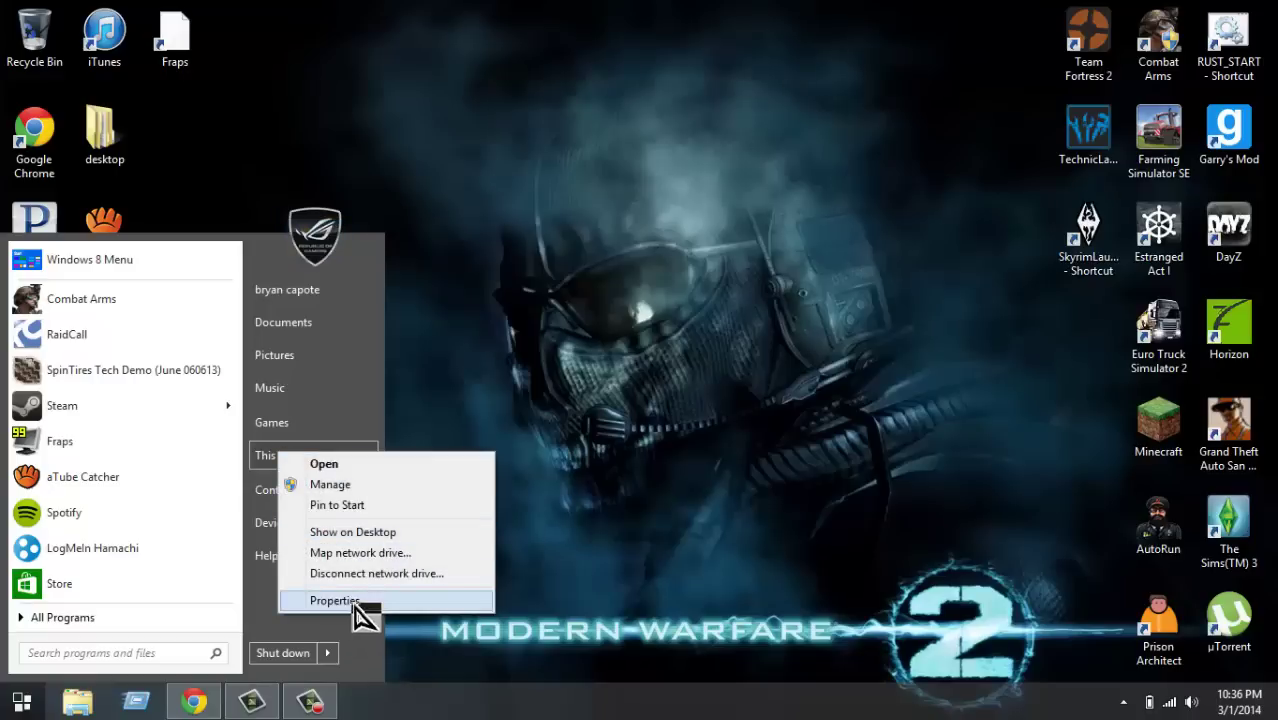
{"action": "left_click", "coordinate": [335, 600]}
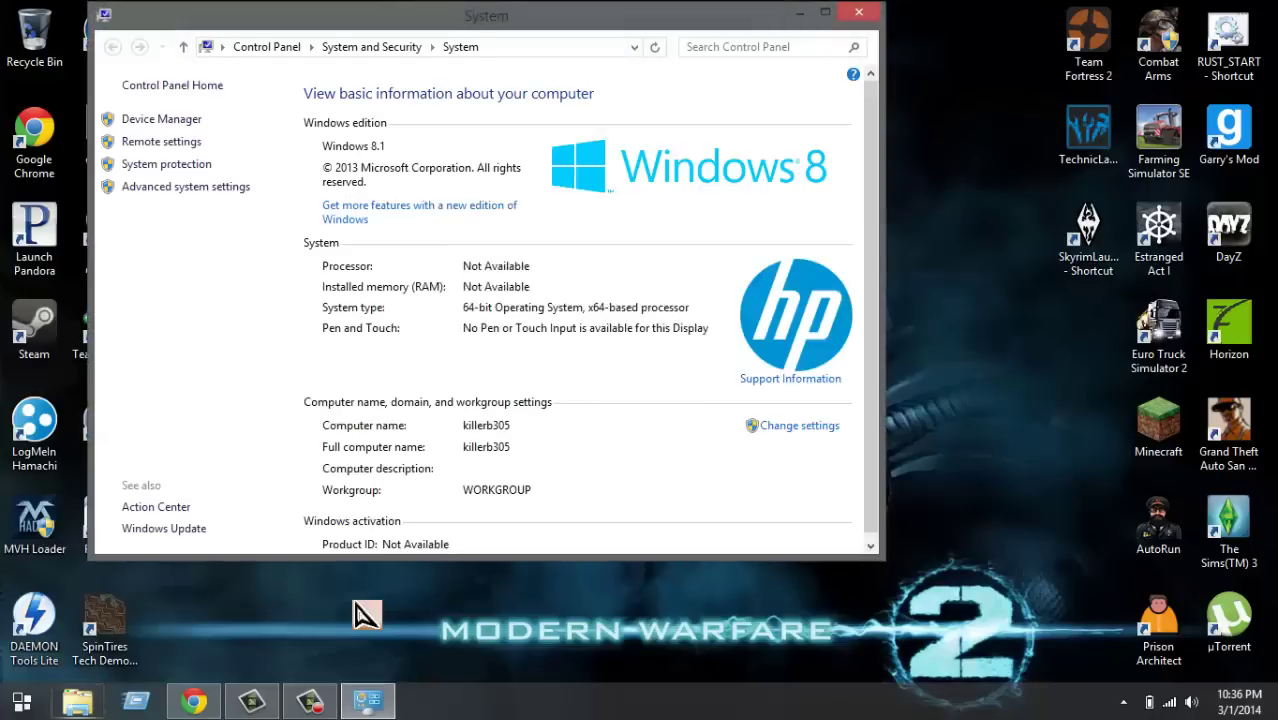
{"action": "left_click_drag", "start_coordinate": [604, 30], "coordinate": [684, 38]}
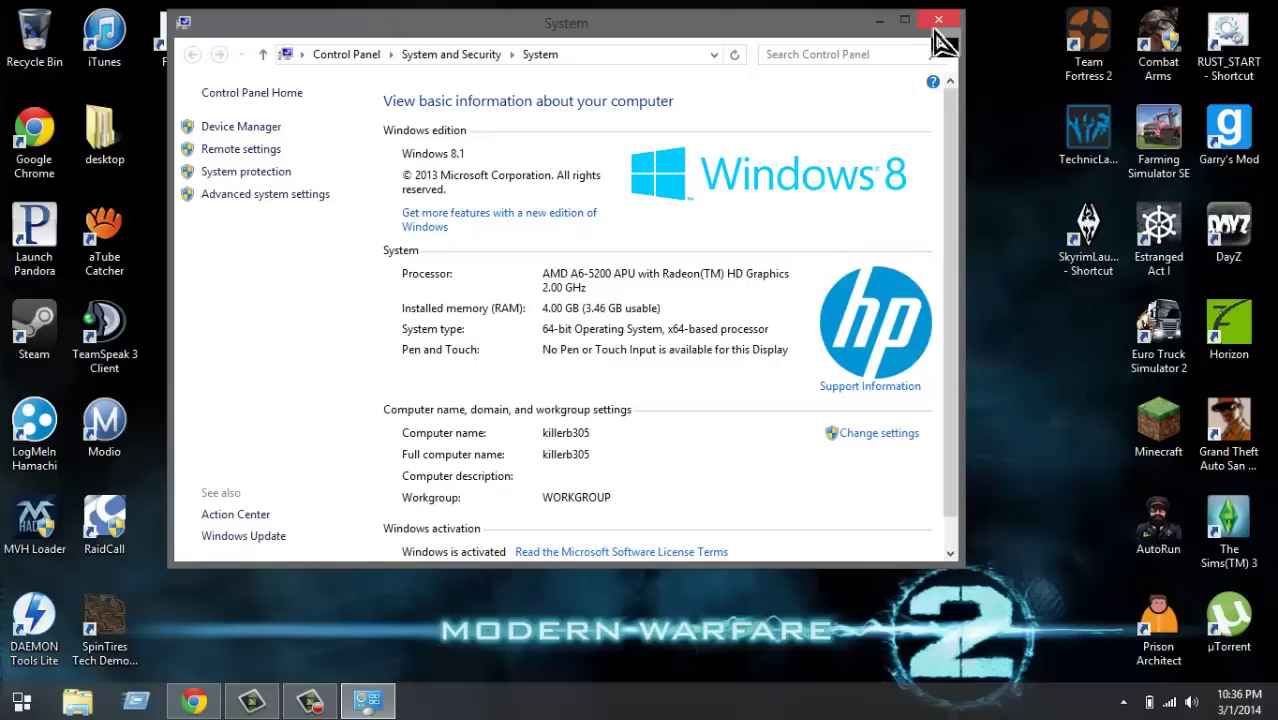
{"action": "left_click", "coordinate": [879, 21]}
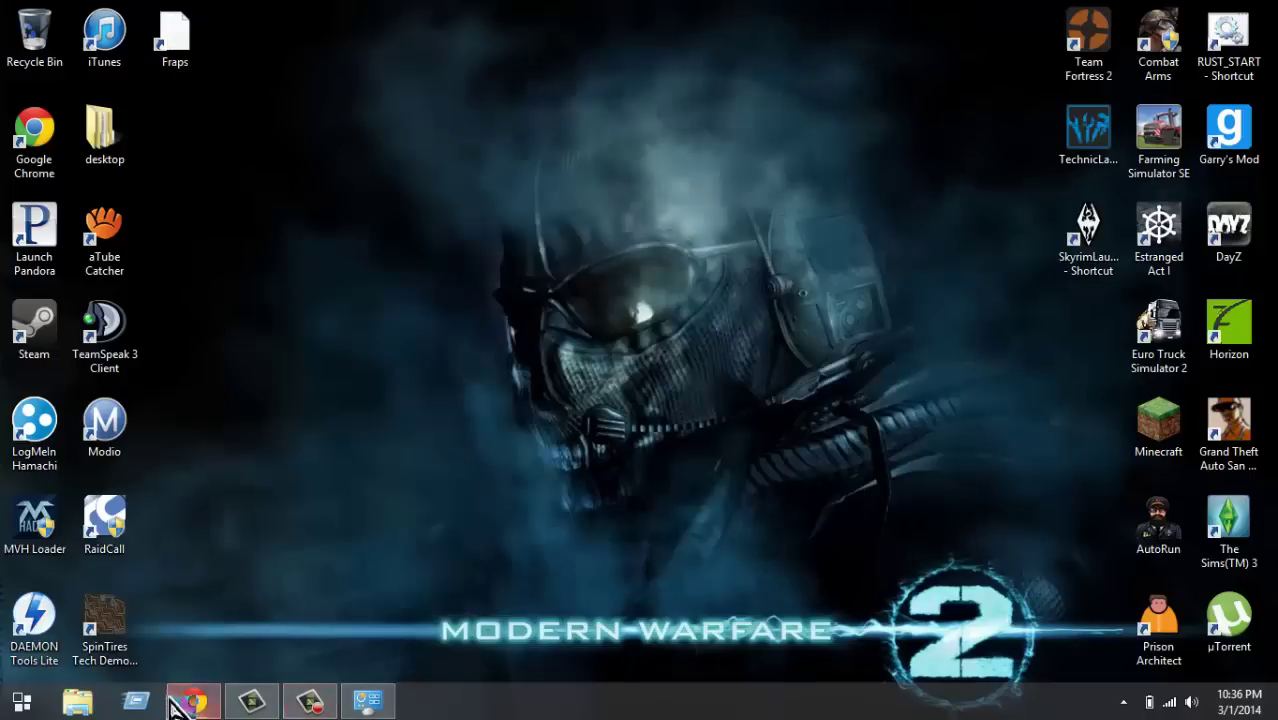
Step: Return to the Java downloads page in Chrome and download the Windows Offline (64-bit) installer
{"action": "left_click", "coordinate": [200, 705]}
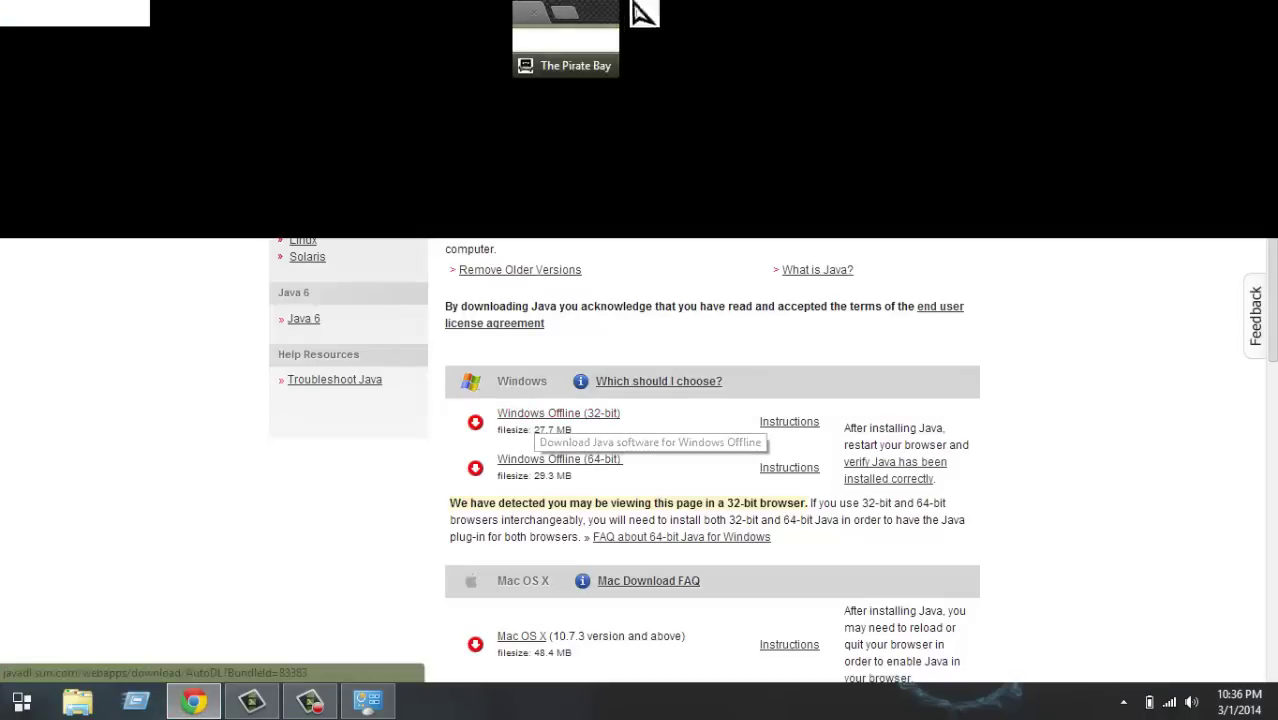
{"action": "double_click", "coordinate": [608, 28]}
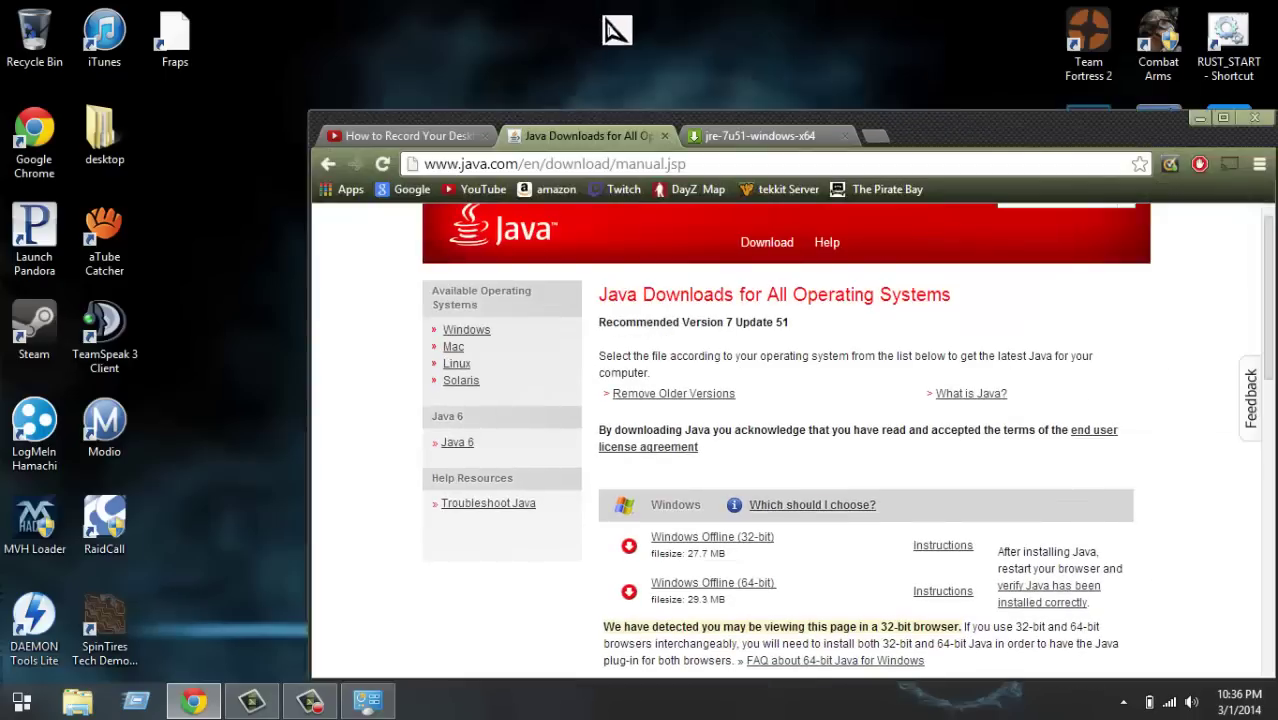
{"action": "left_click_drag", "start_coordinate": [944, 152], "coordinate": [746, 8]}
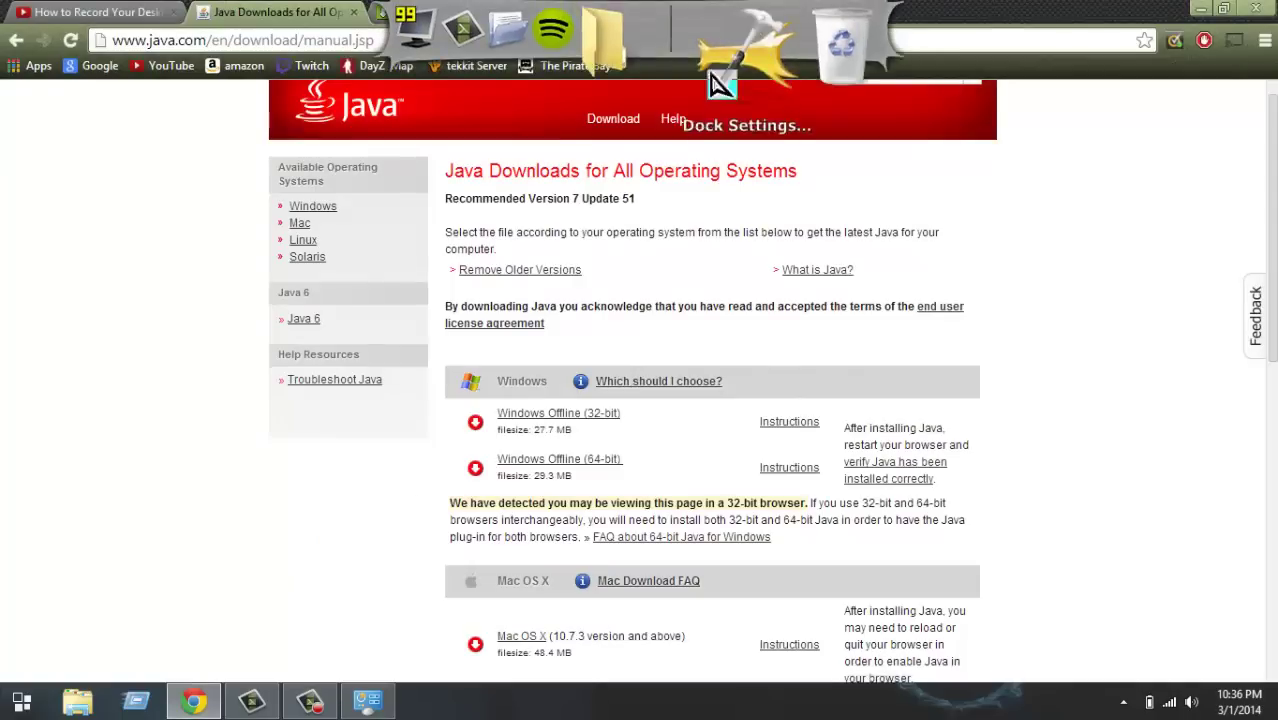
{"action": "left_click", "coordinate": [603, 466]}
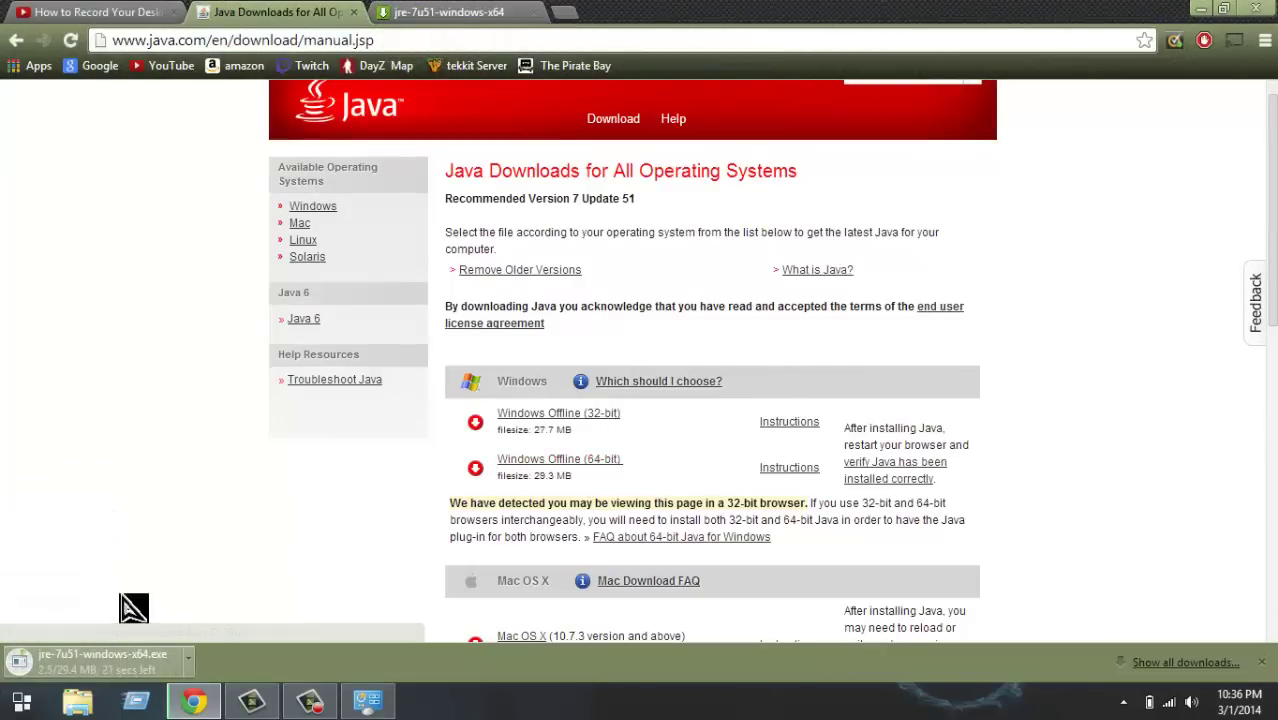
Step: Look at the MediaFire download page for jre-7u51-windows-x64
{"action": "left_click", "coordinate": [450, 12]}
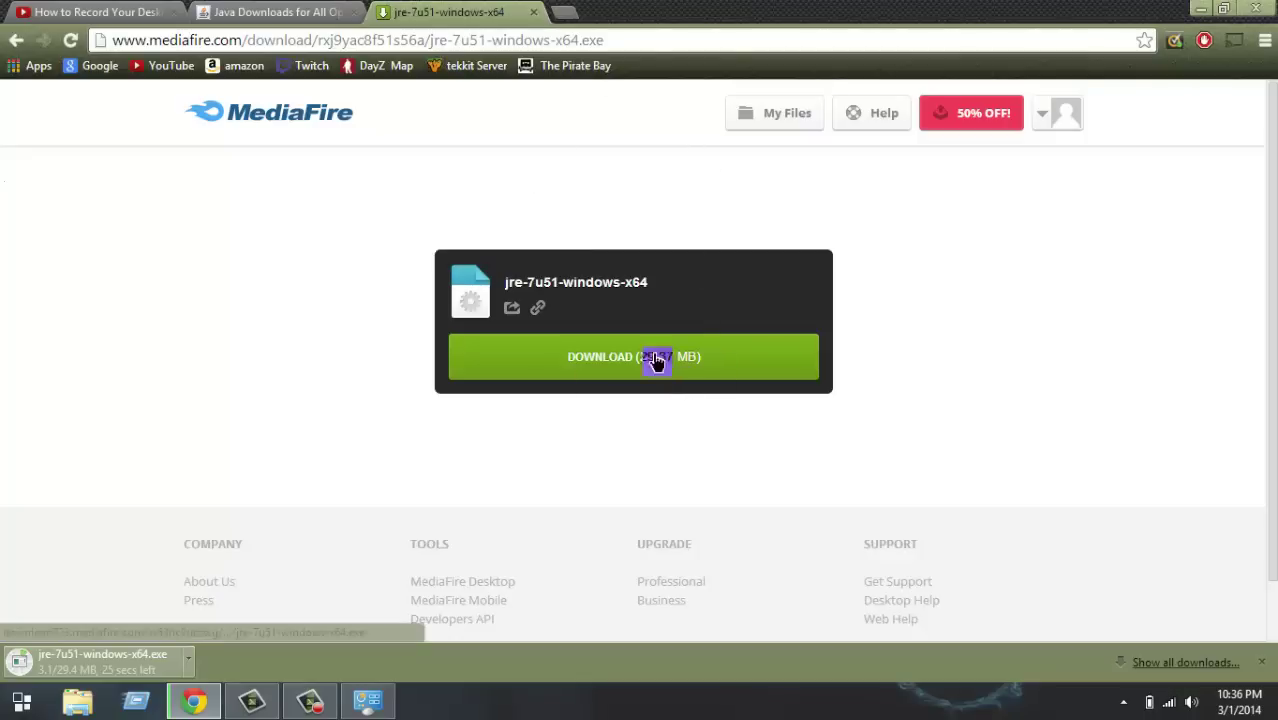
{"action": "left_click", "coordinate": [285, 14]}
{"action": "left_click", "coordinate": [472, 12]}
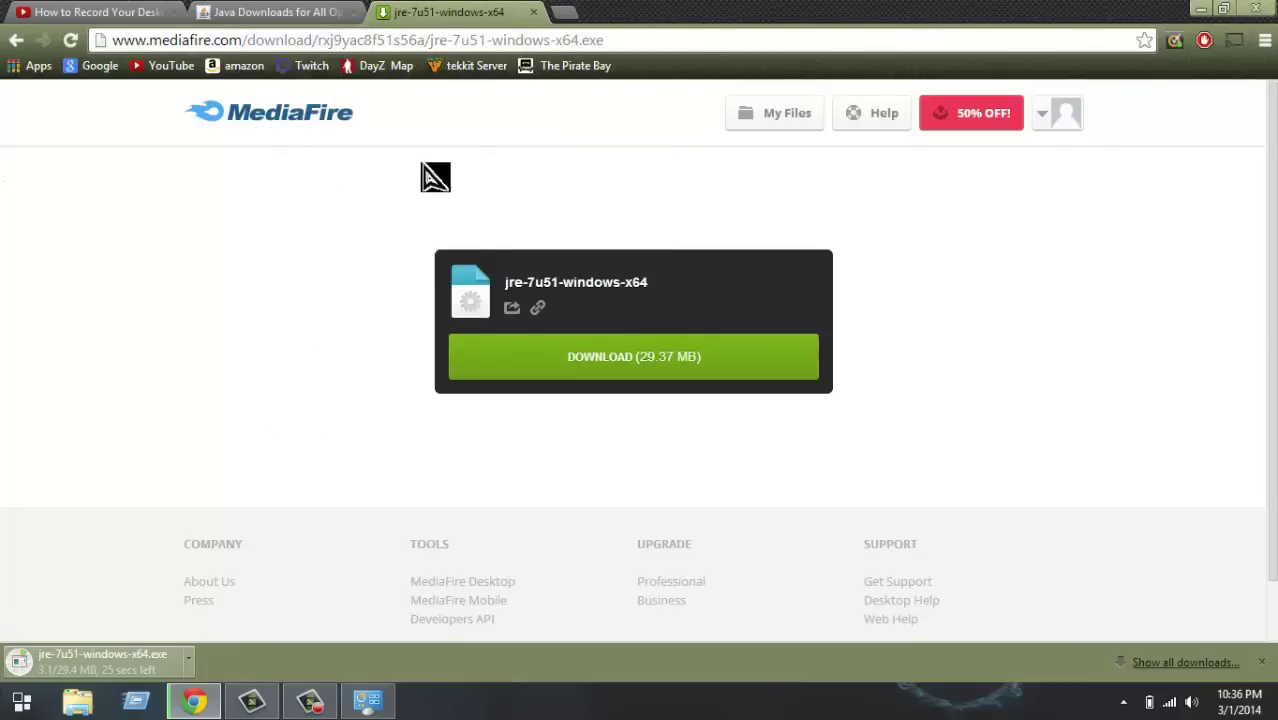
Step: Pause the jre-7u51-windows-x64.exe download from the Java page and minimize the browser
{"action": "left_click", "coordinate": [337, 10]}
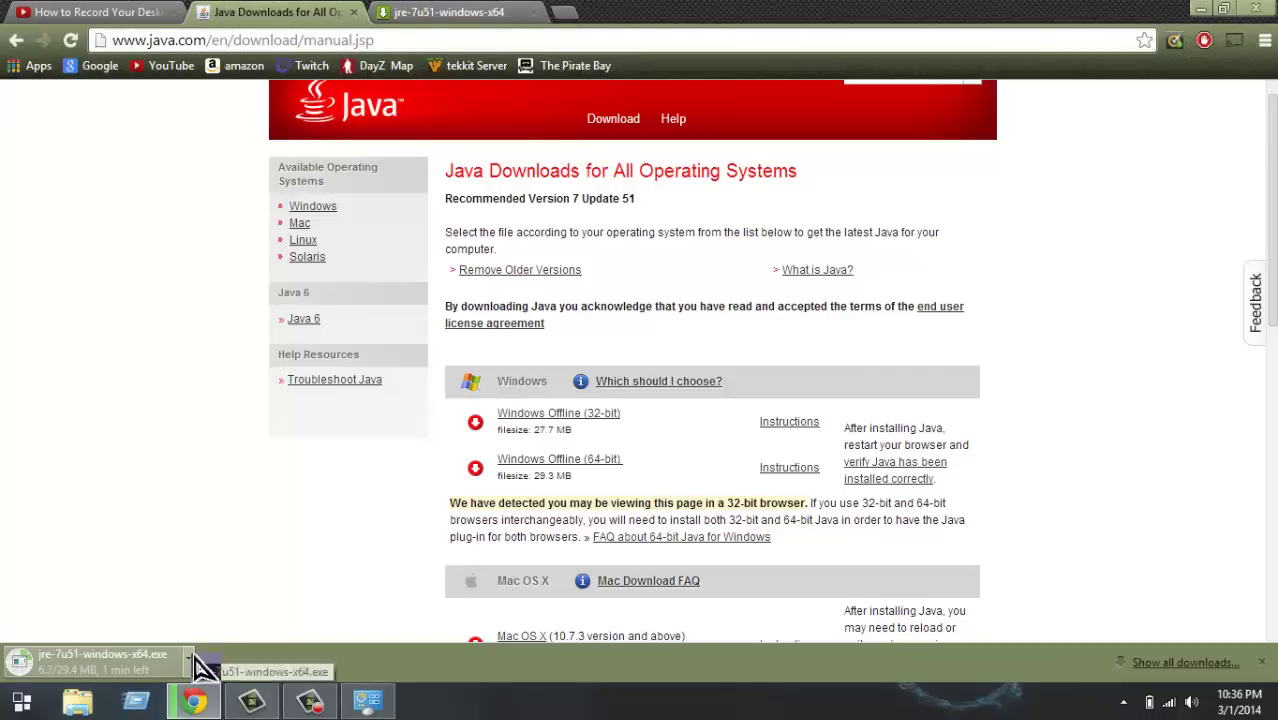
{"action": "left_click", "coordinate": [190, 660]}
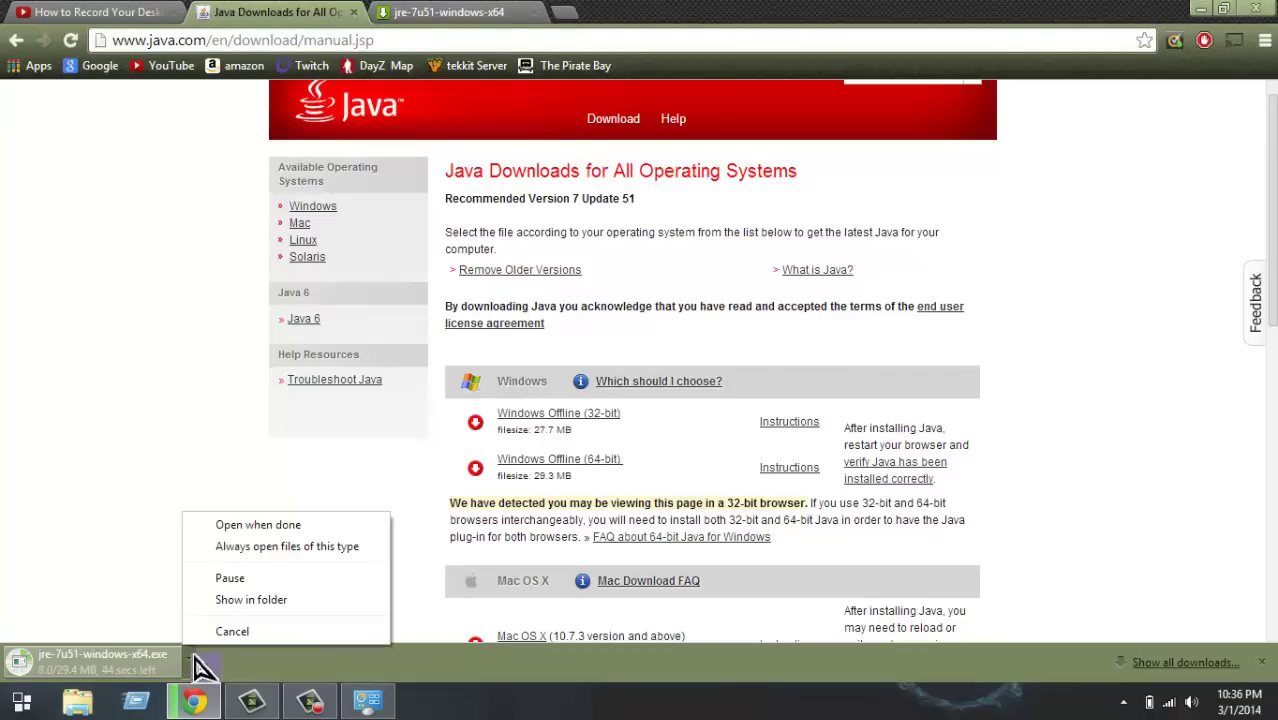
{"action": "left_click", "coordinate": [233, 579]}
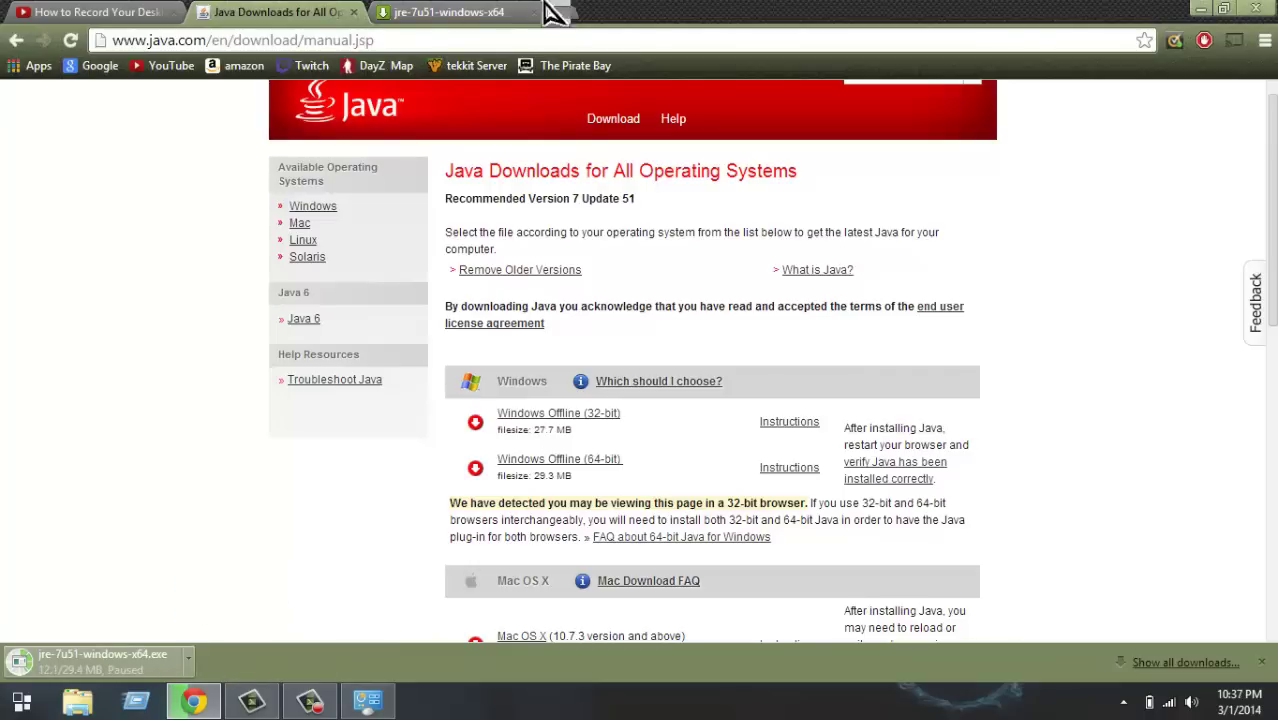
{"action": "left_click", "coordinate": [1198, 12]}
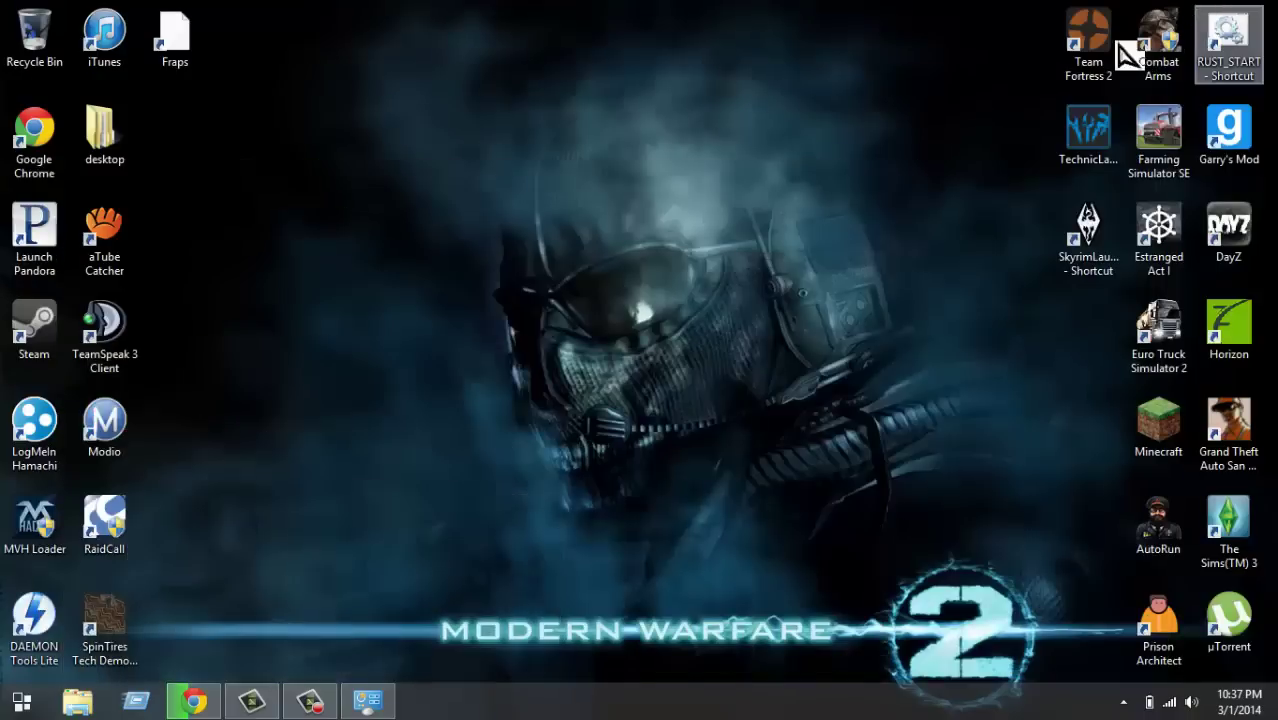
Step: Search the installed programs for "java" and open Configure Java
{"action": "key", "text": "super"}
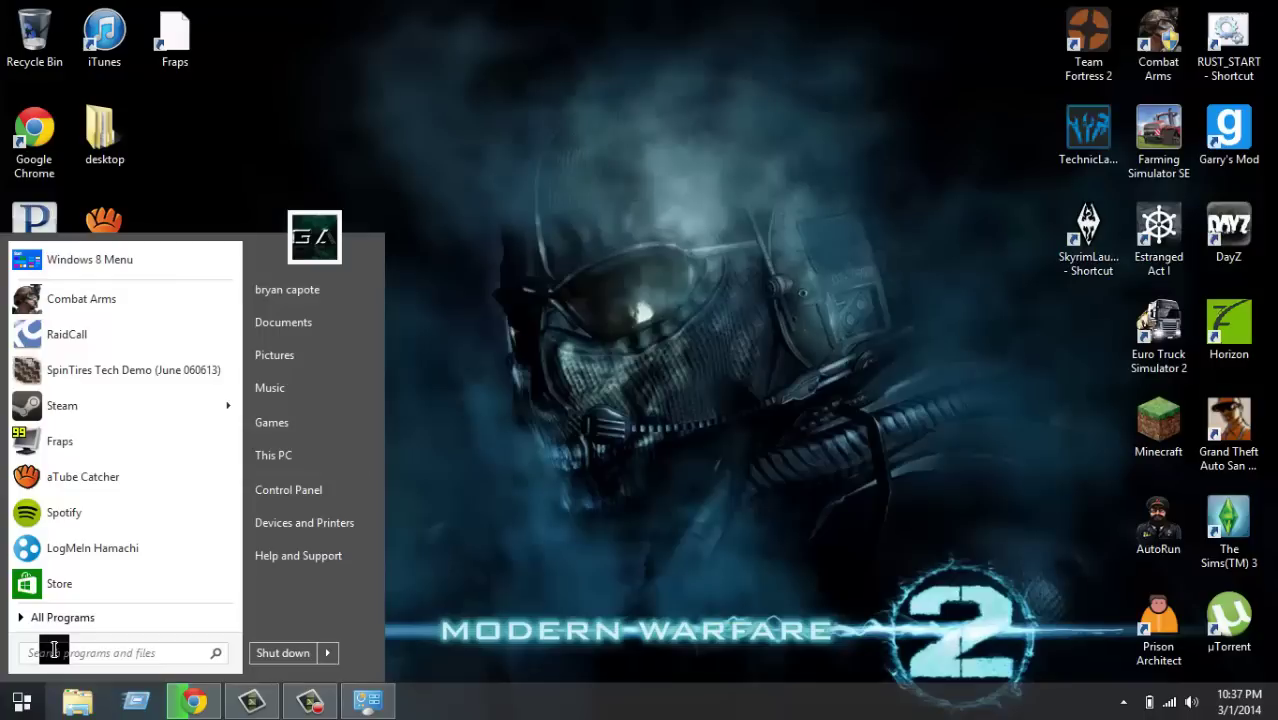
{"action": "type", "text": "j"}
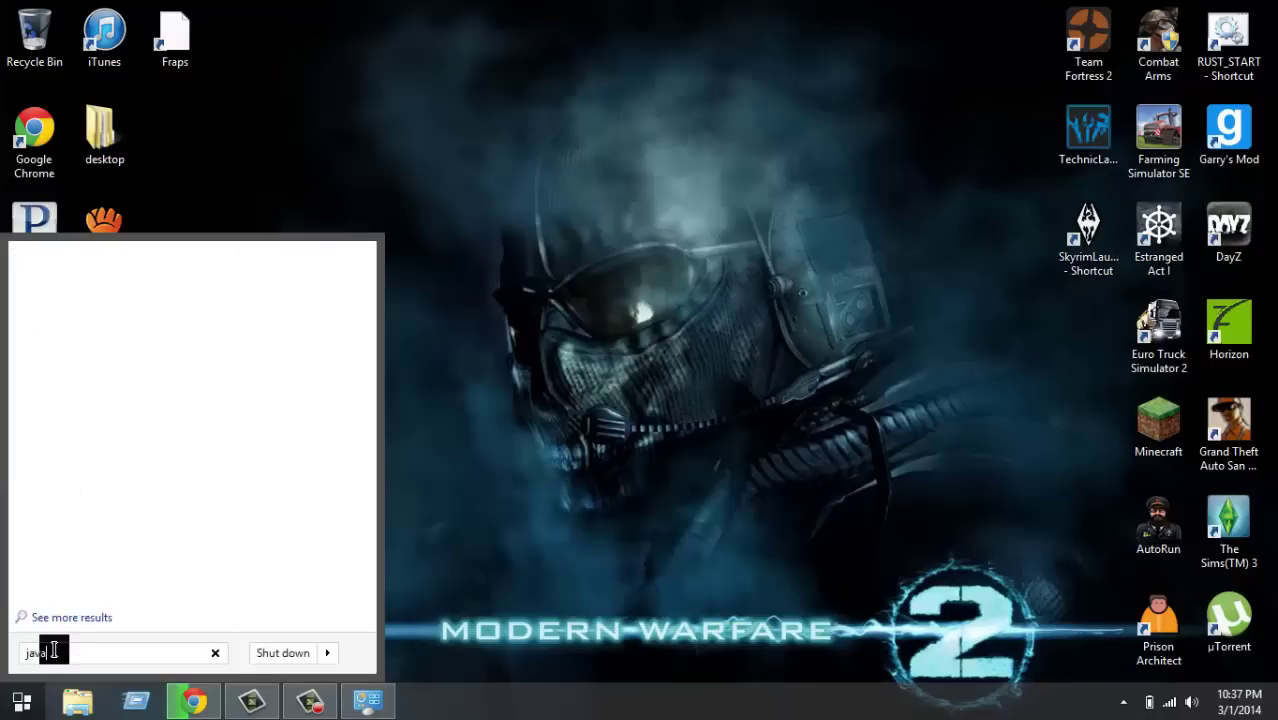
{"action": "type", "text": "ava"}
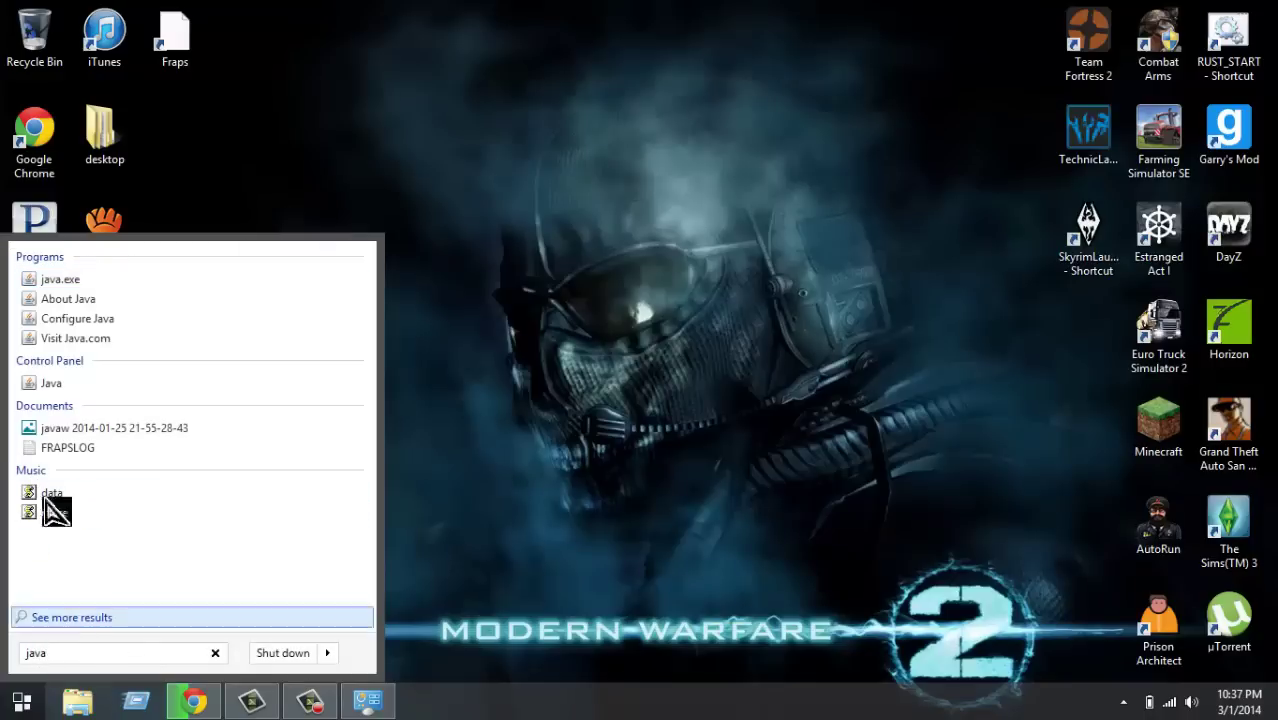
{"action": "left_click", "coordinate": [72, 318]}
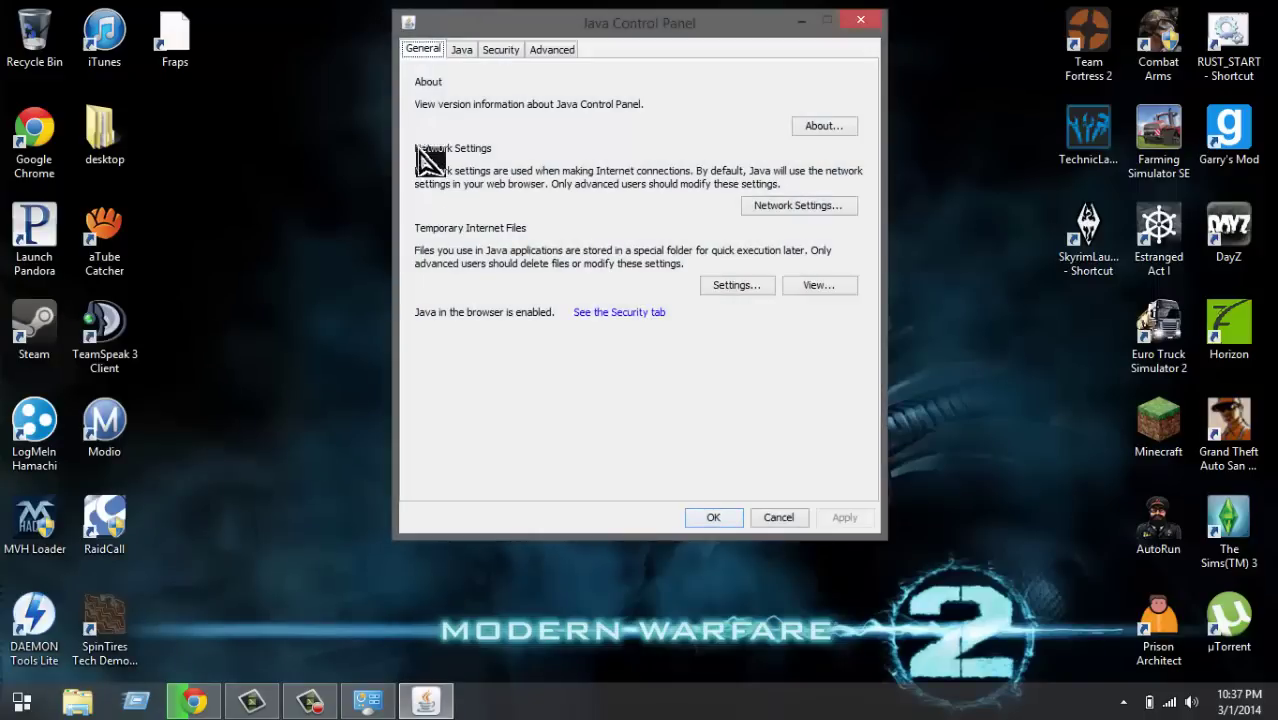
Step: Open the Java Runtime Environment settings and select the entry for product 1.7.0_51
{"action": "left_click", "coordinate": [462, 52]}
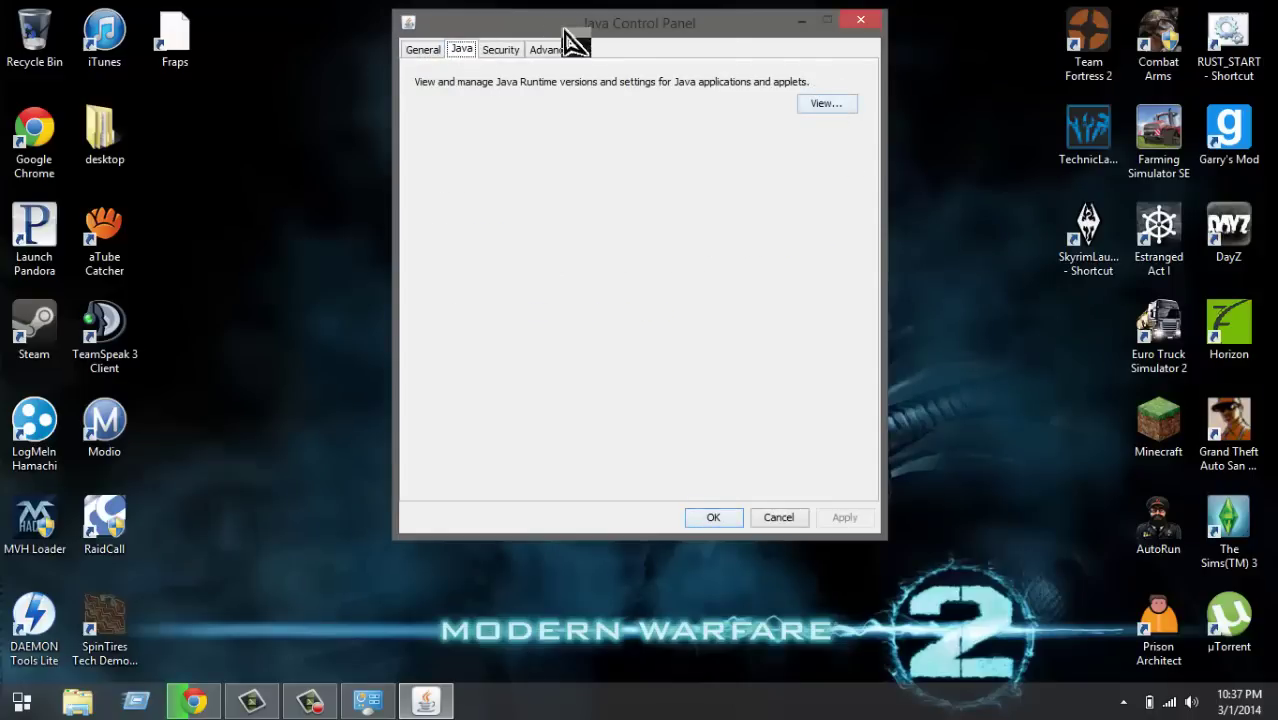
{"action": "left_click", "coordinate": [563, 48]}
{"action": "left_click", "coordinate": [464, 50]}
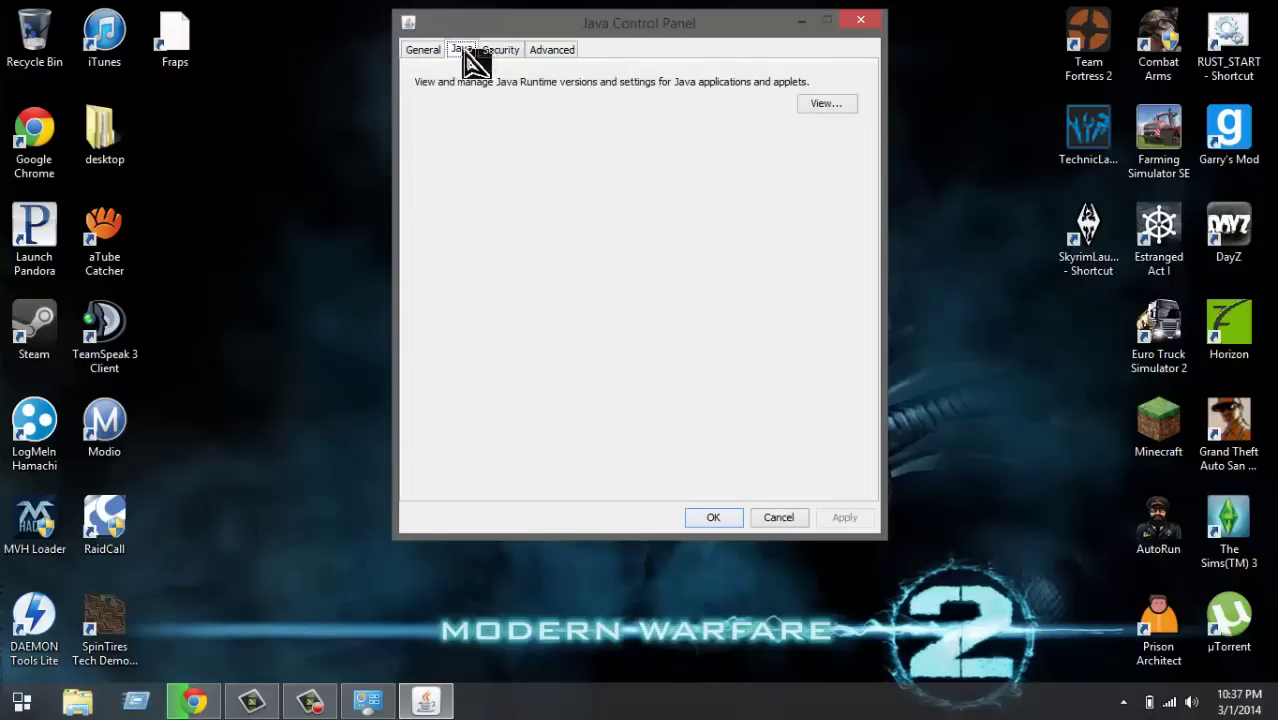
{"action": "left_click", "coordinate": [828, 106]}
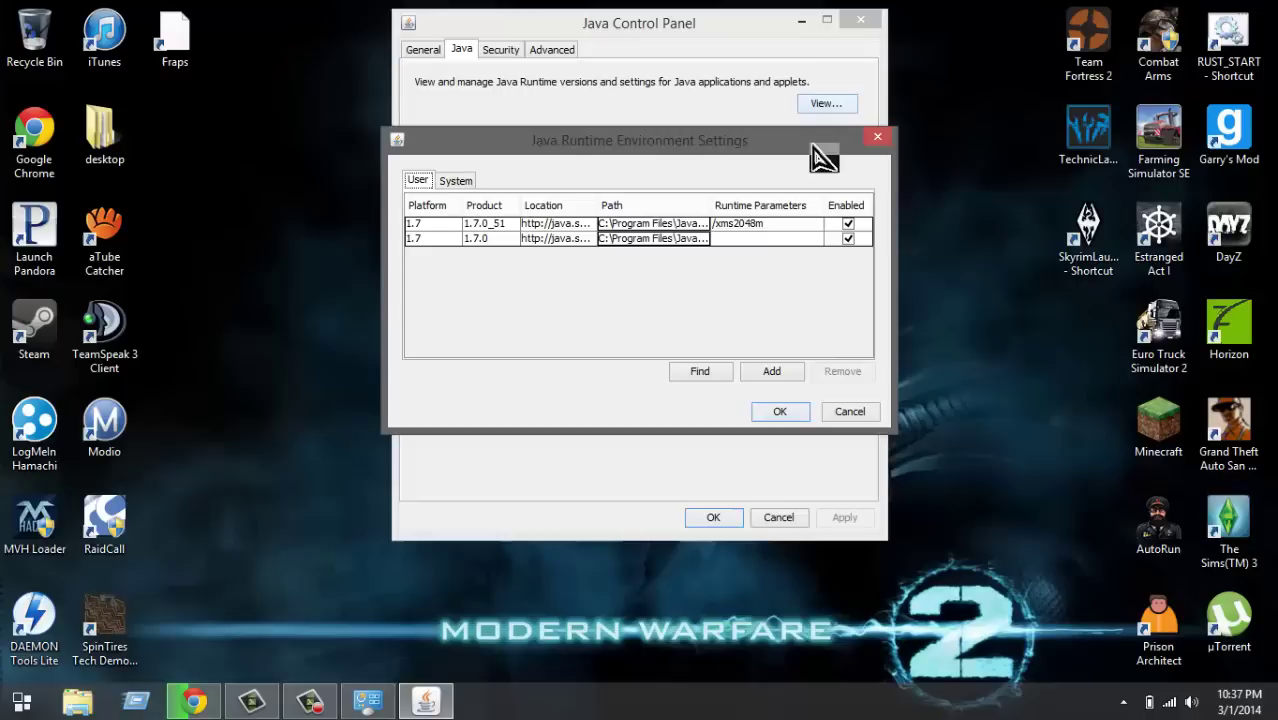
{"action": "left_click_drag", "start_coordinate": [812, 150], "coordinate": [801, 111]}
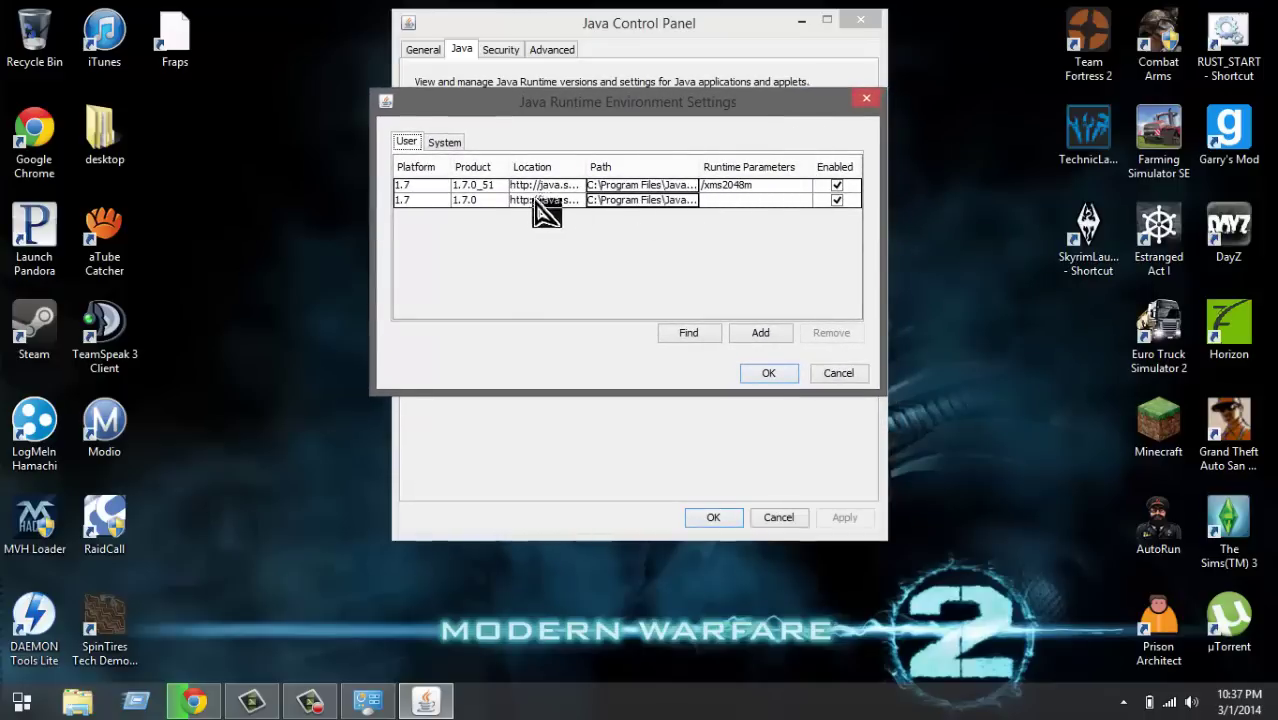
{"action": "left_click", "coordinate": [733, 188]}
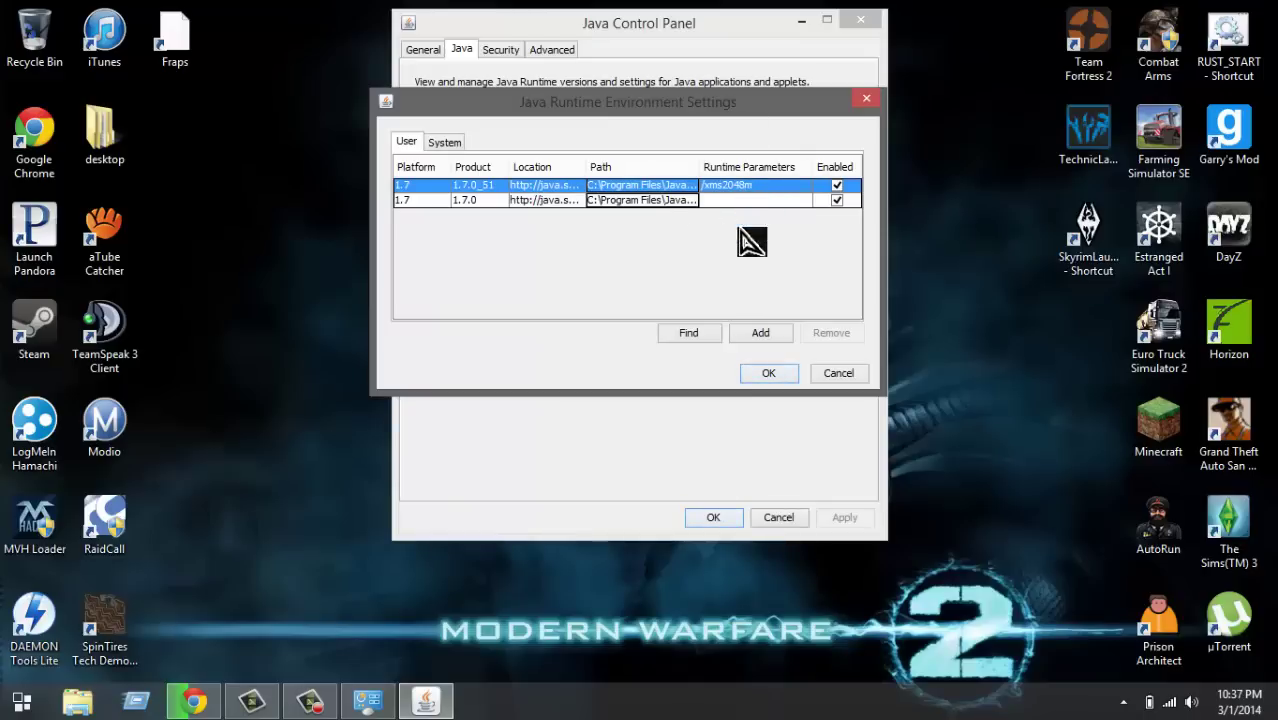
Step: Open the runtime parameters of the 1.7.0_51 entry for editing
{"action": "left_click_drag", "start_coordinate": [733, 108], "coordinate": [701, 96]}
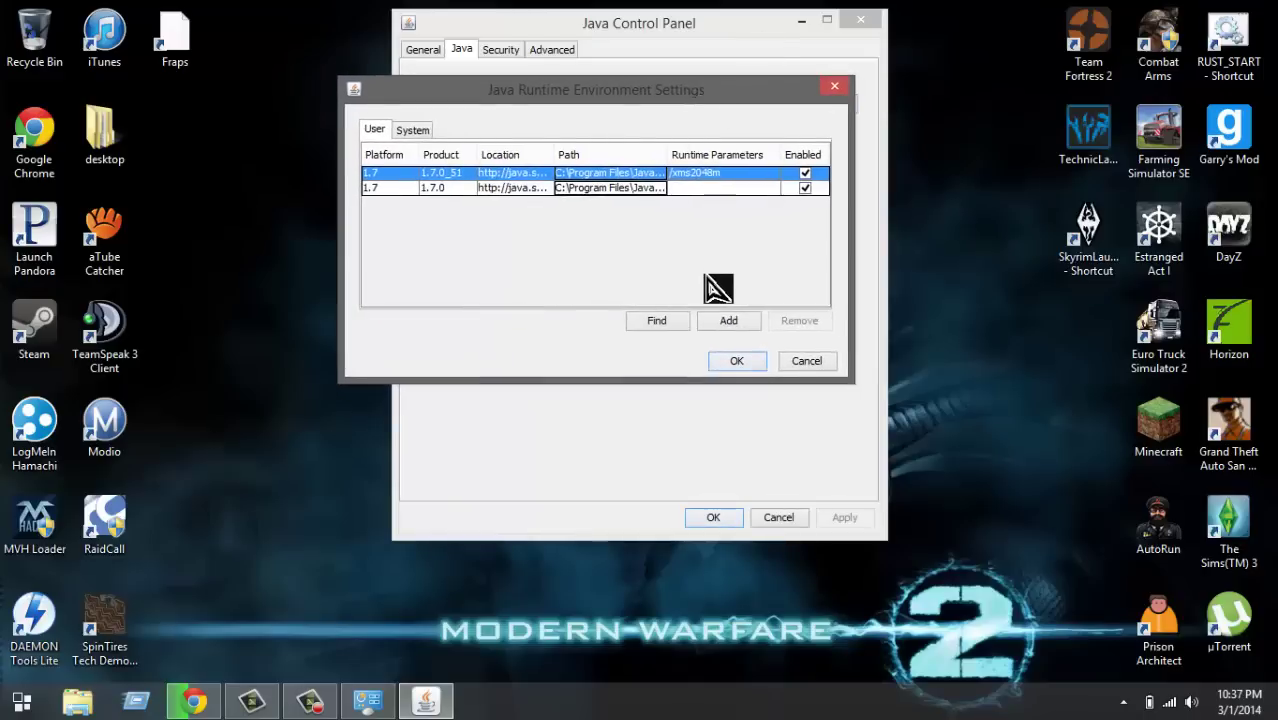
{"action": "double_click", "coordinate": [731, 174]}
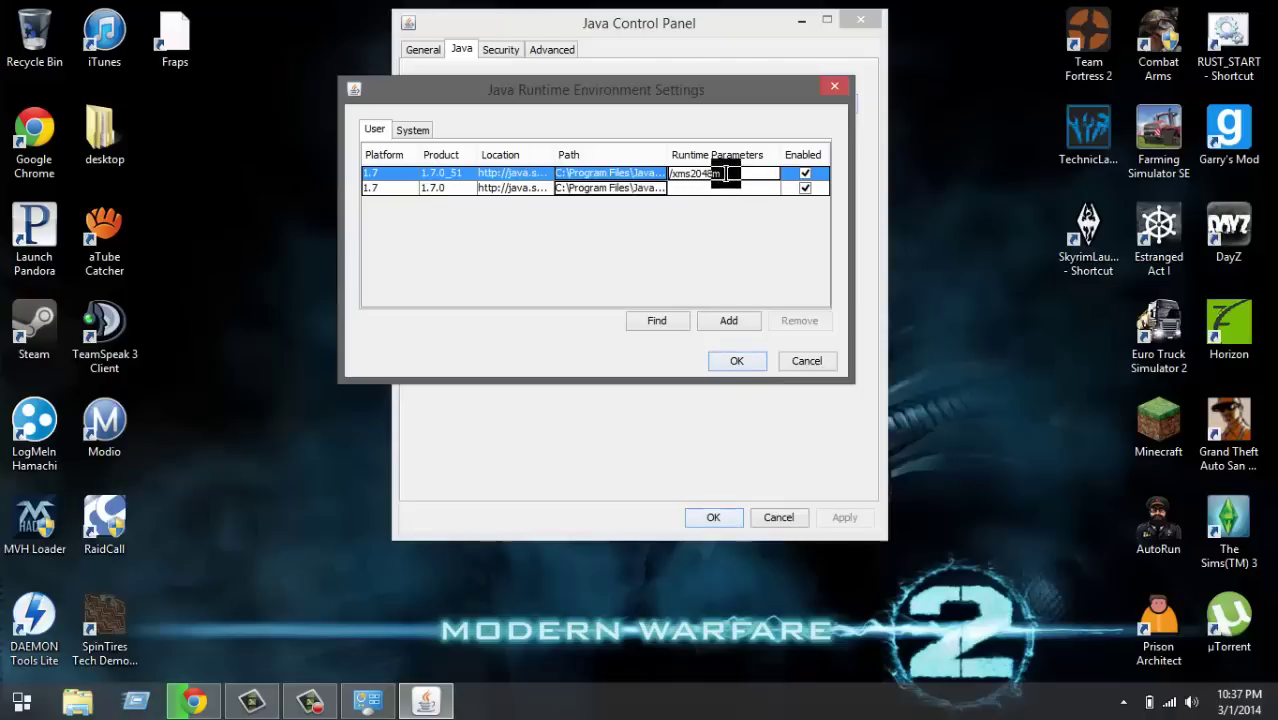
Step: Search the installed programs for "cal" and open Calculator
{"action": "left_click", "coordinate": [20, 702]}
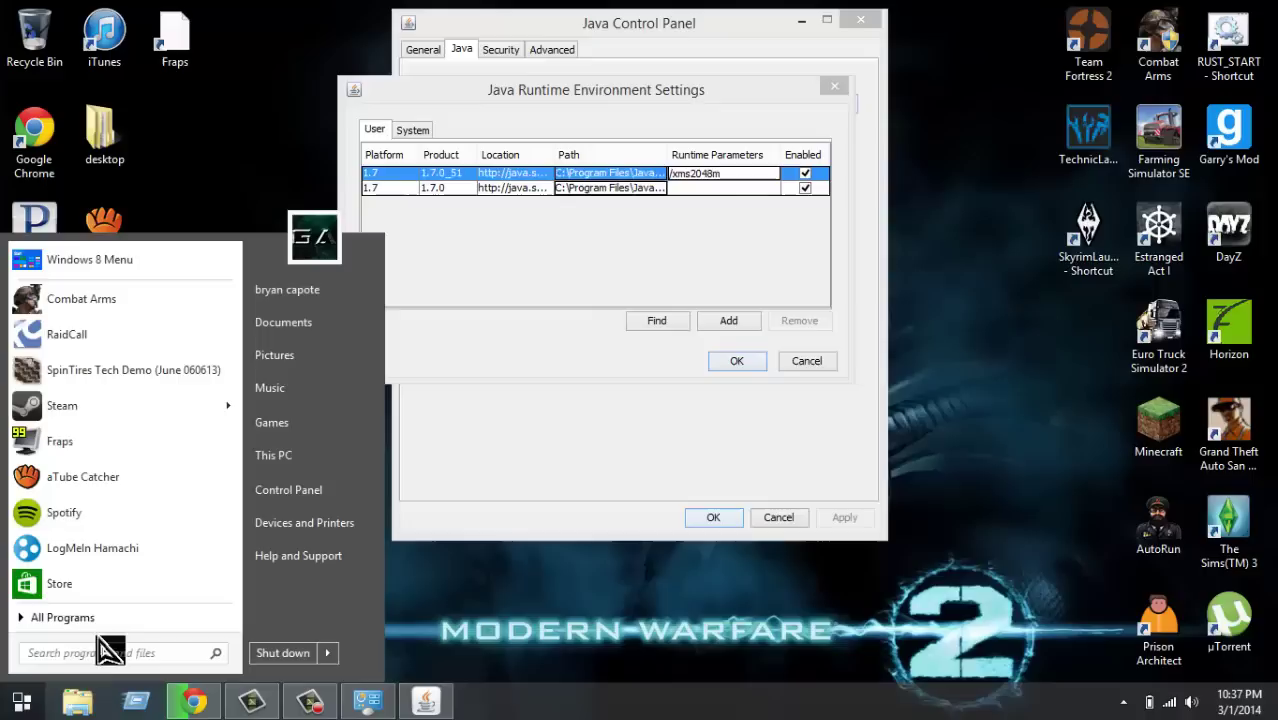
{"action": "type", "text": "c"}
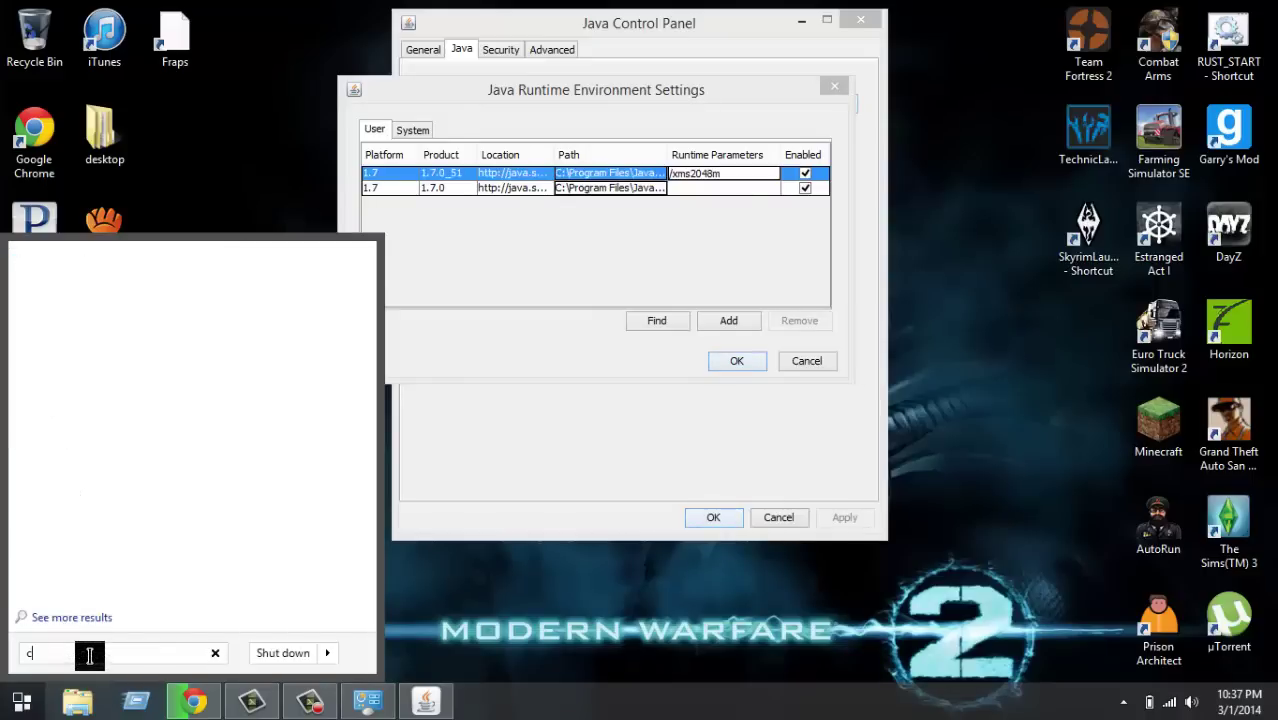
{"action": "type", "text": "u"}
{"action": "key", "text": "BackSpace"}
{"action": "type", "text": "al"}
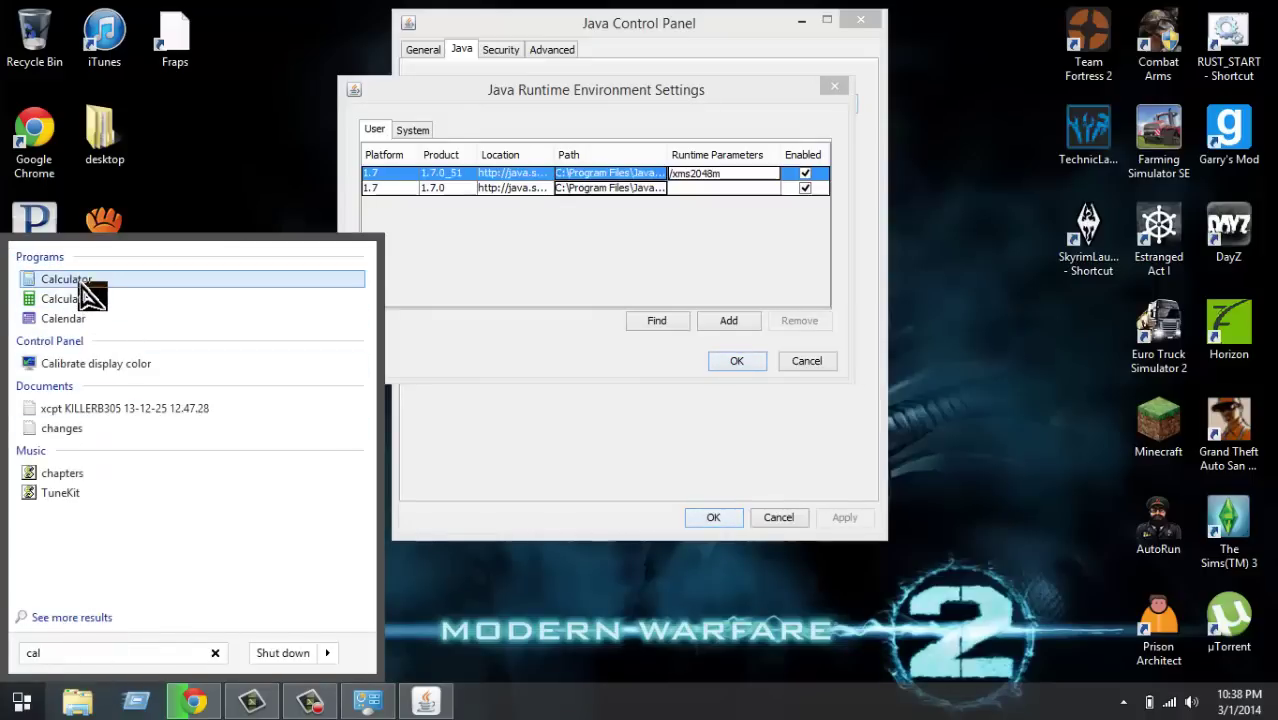
{"action": "left_click", "coordinate": [82, 283]}
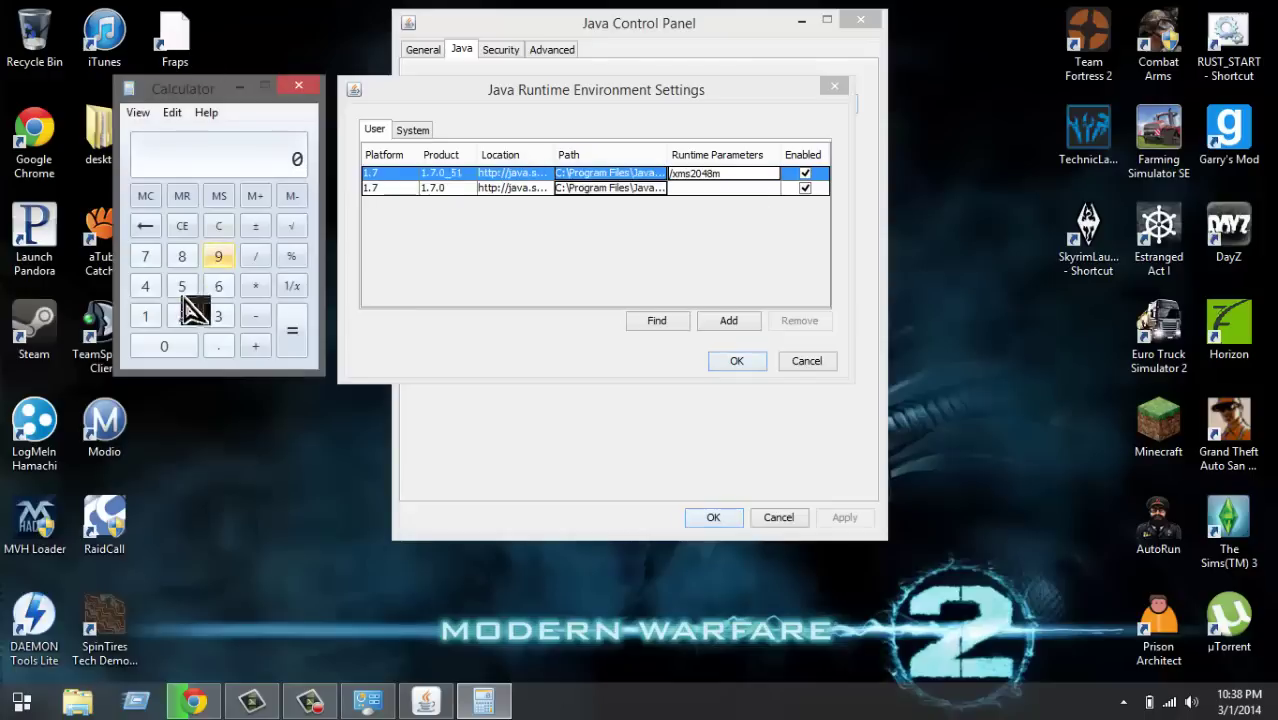
Step: Calculate 1024 × 2, checking the computer's installed memory in the System window along the way
{"action": "left_click", "coordinate": [148, 318]}
{"action": "left_click", "coordinate": [164, 346]}
{"action": "left_click", "coordinate": [182, 316]}
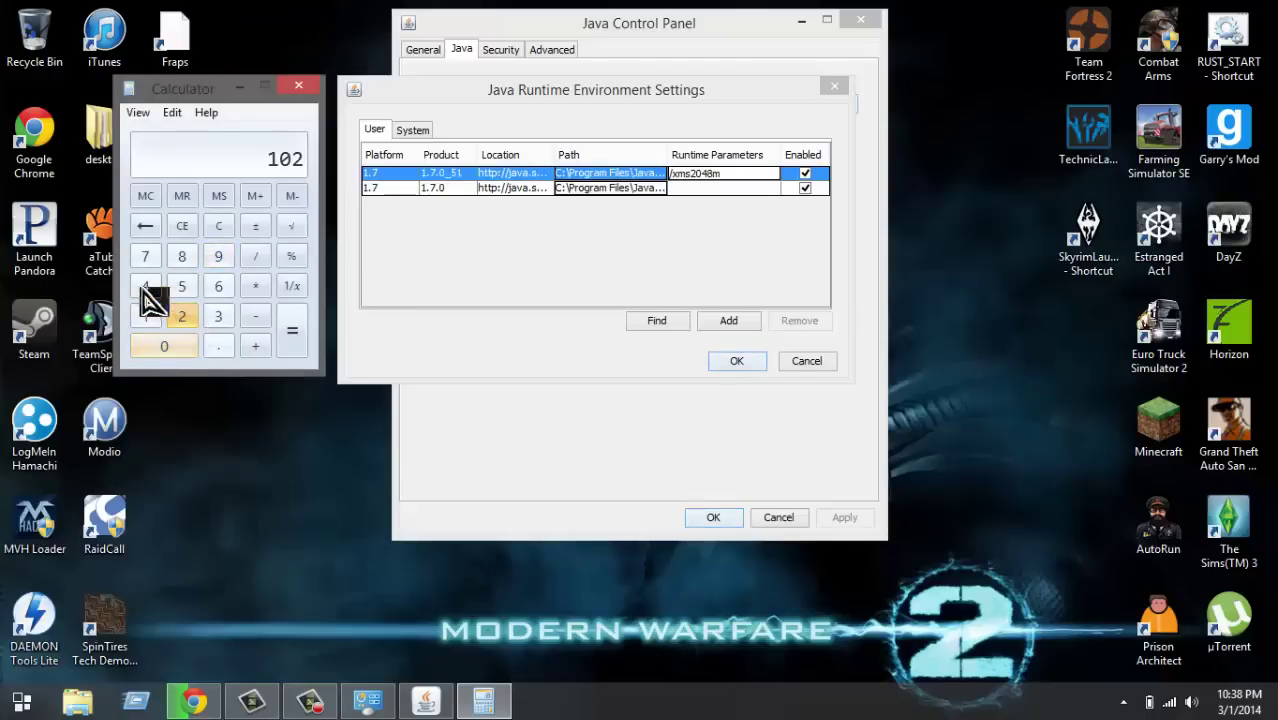
{"action": "left_click", "coordinate": [147, 288]}
{"action": "left_click_drag", "start_coordinate": [192, 90], "coordinate": [650, 74]}
{"action": "left_click", "coordinate": [372, 703]}
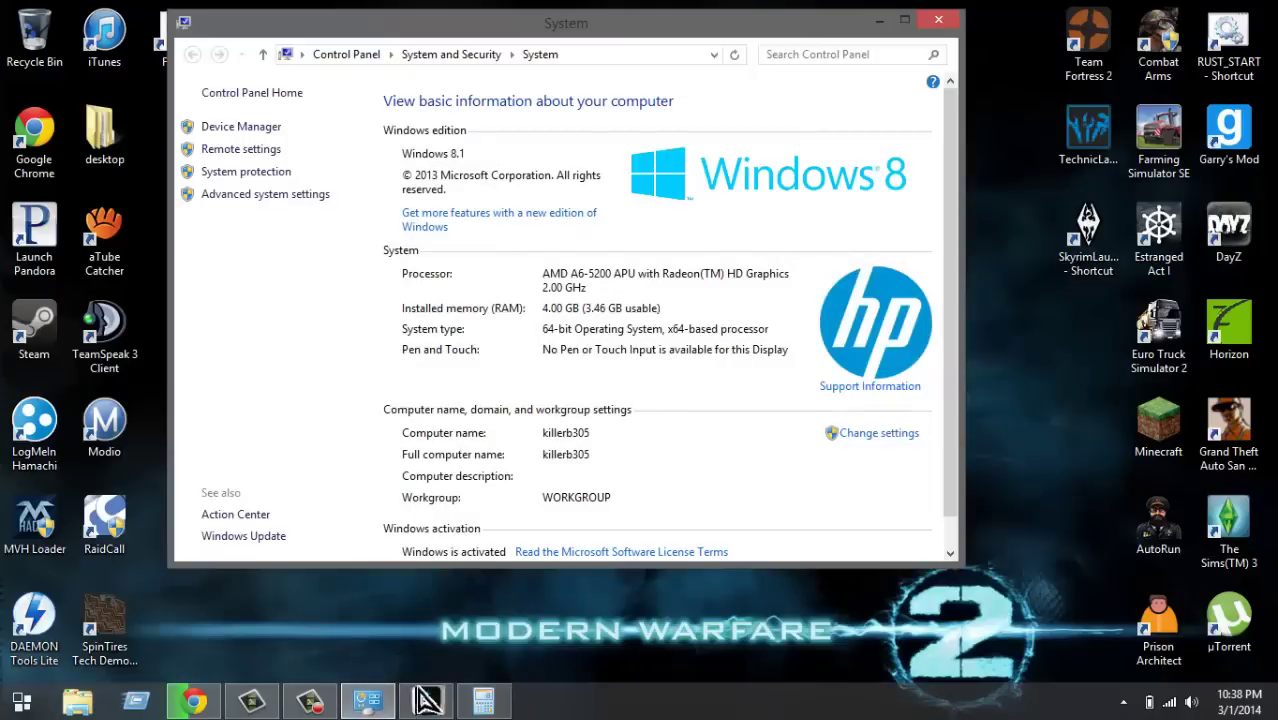
{"action": "left_click", "coordinate": [388, 705]}
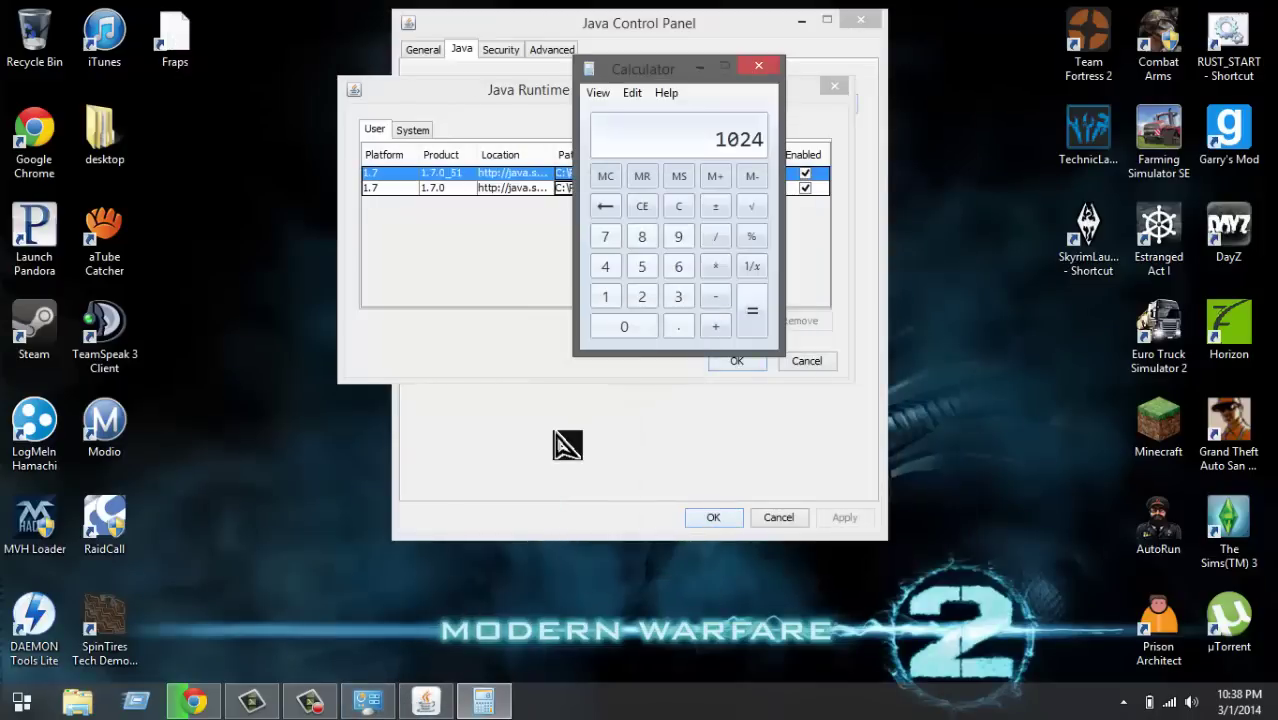
{"action": "left_click", "coordinate": [728, 276]}
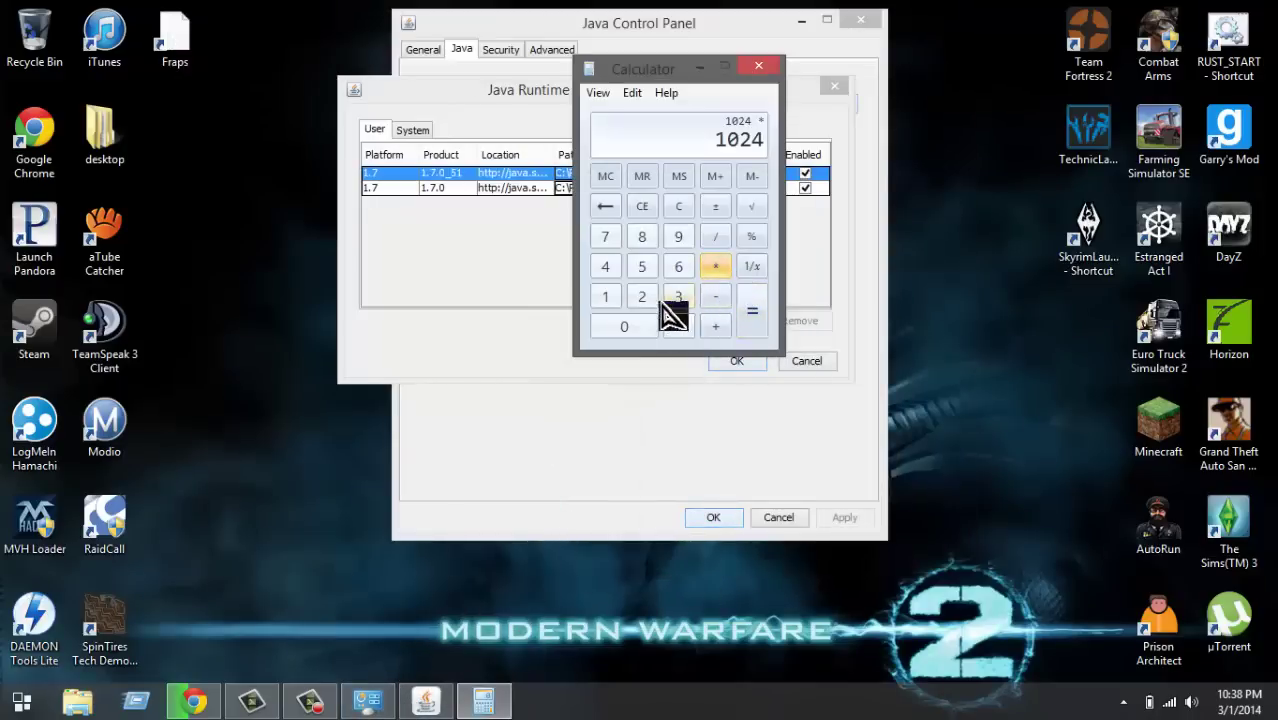
{"action": "left_click", "coordinate": [644, 298]}
{"action": "left_click", "coordinate": [752, 318]}
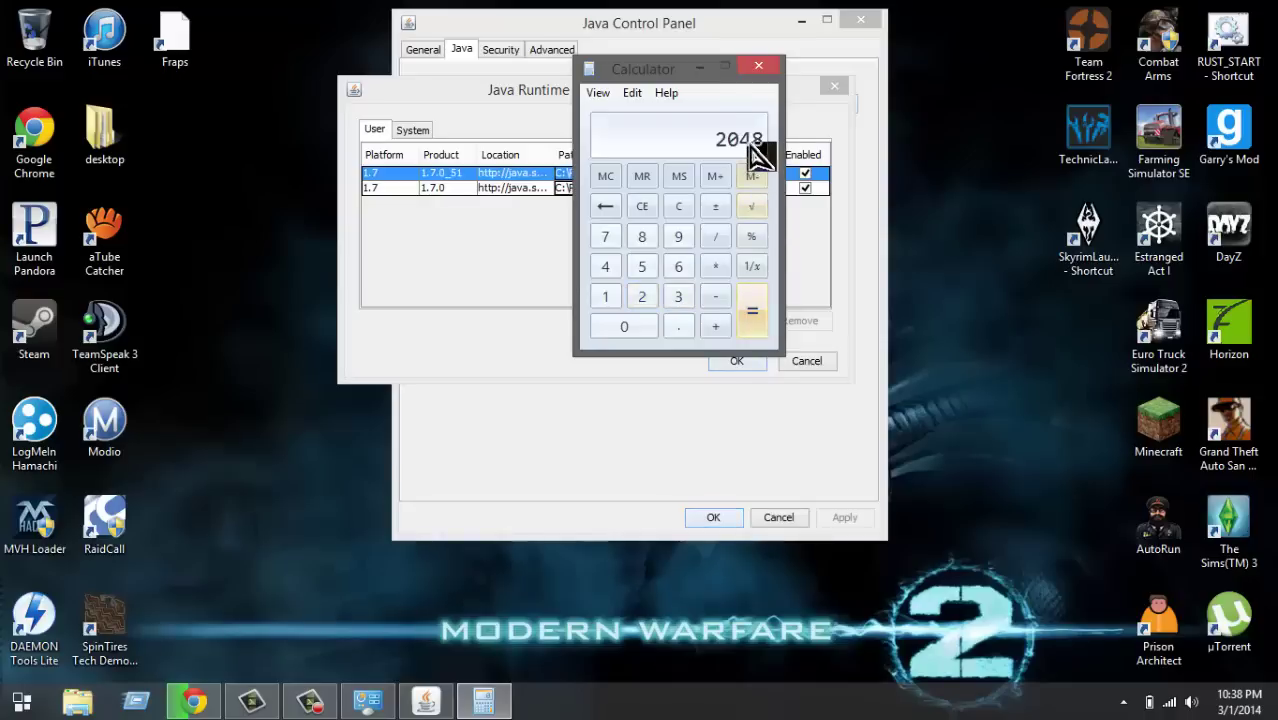
{"action": "left_click_drag", "start_coordinate": [677, 71], "coordinate": [943, 101]}
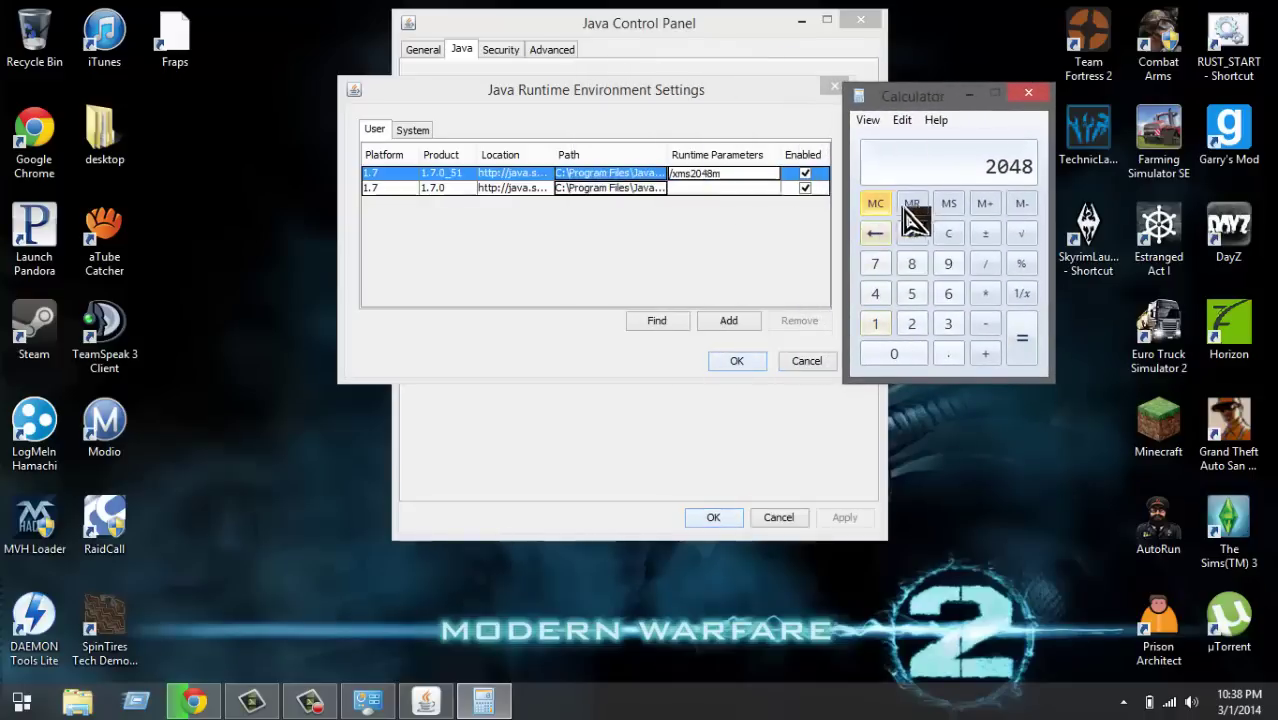
Step: Calculate 1024 × 8 in Calculator
{"action": "left_click", "coordinate": [877, 324]}
{"action": "left_click", "coordinate": [909, 350]}
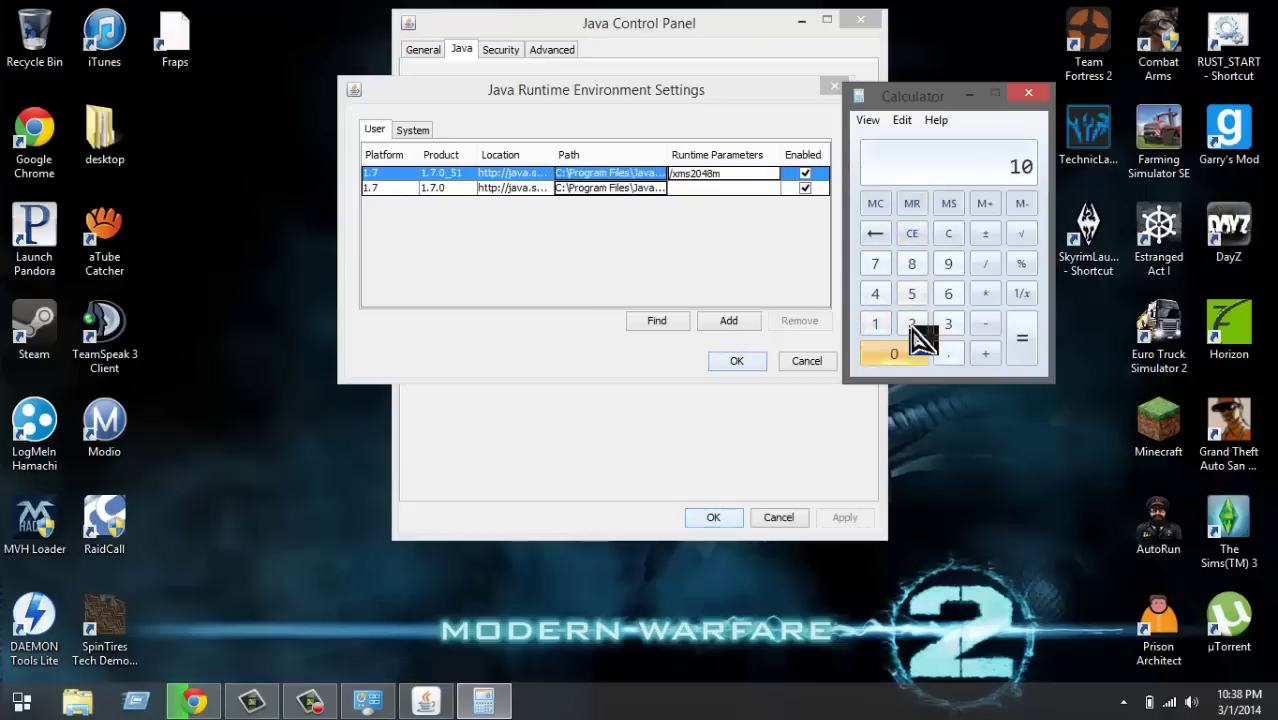
{"action": "left_click", "coordinate": [876, 294]}
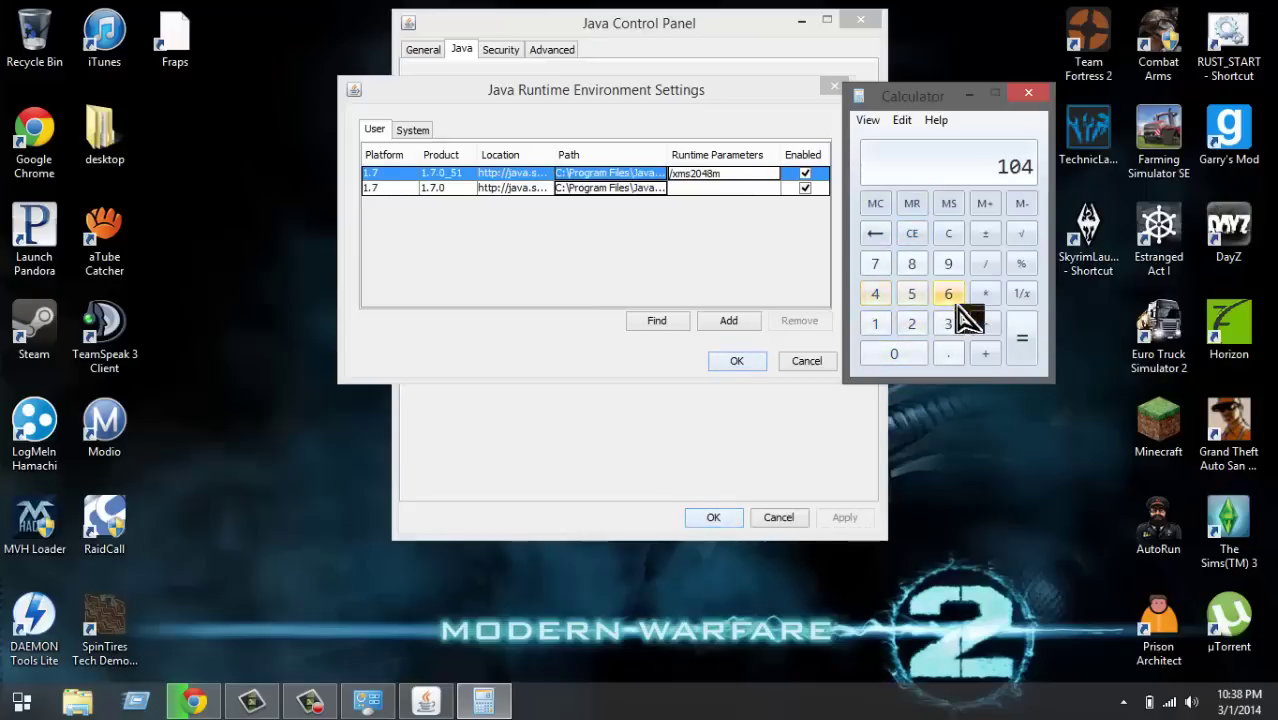
{"action": "left_click", "coordinate": [875, 233]}
{"action": "left_click", "coordinate": [893, 357]}
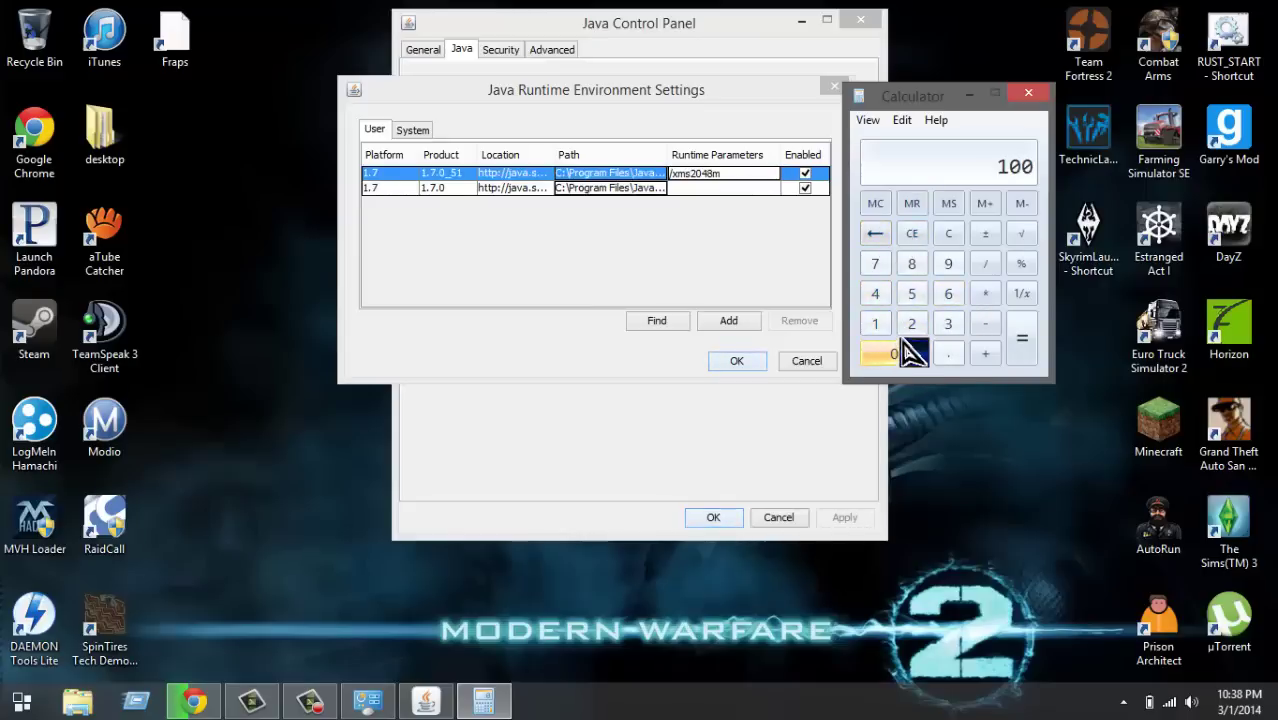
{"action": "left_click", "coordinate": [878, 234]}
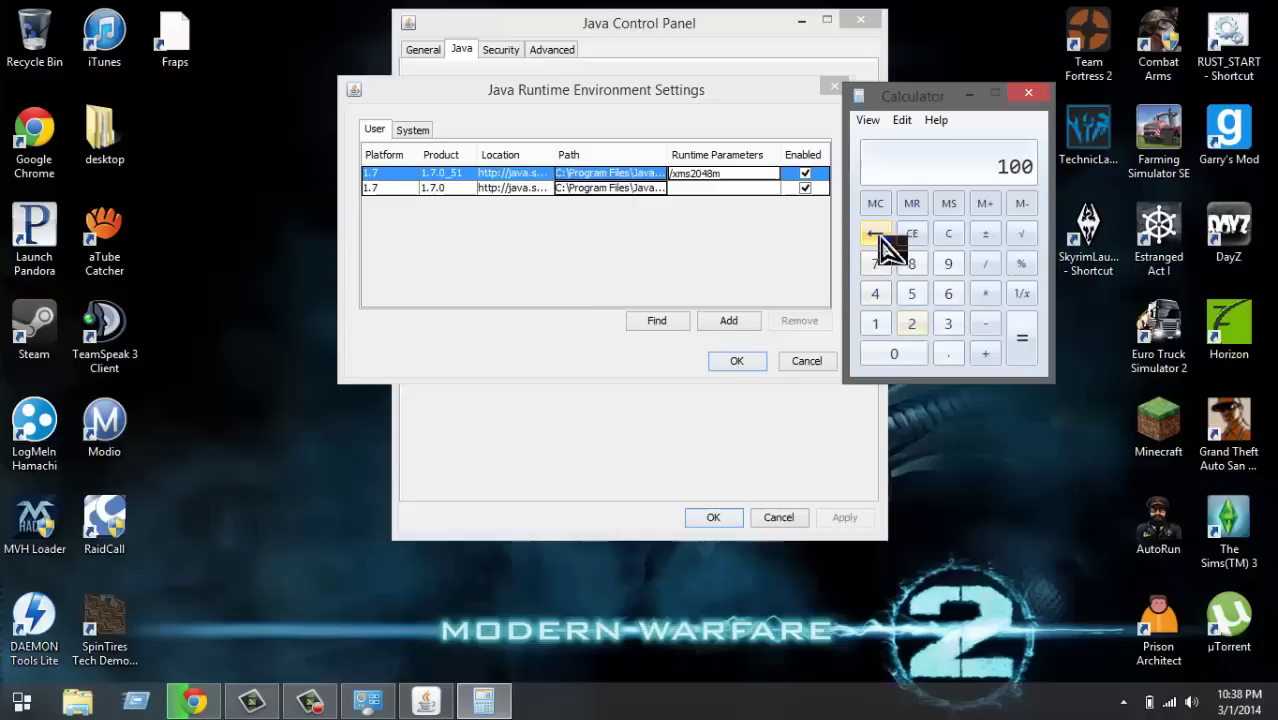
{"action": "left_click", "coordinate": [911, 325]}
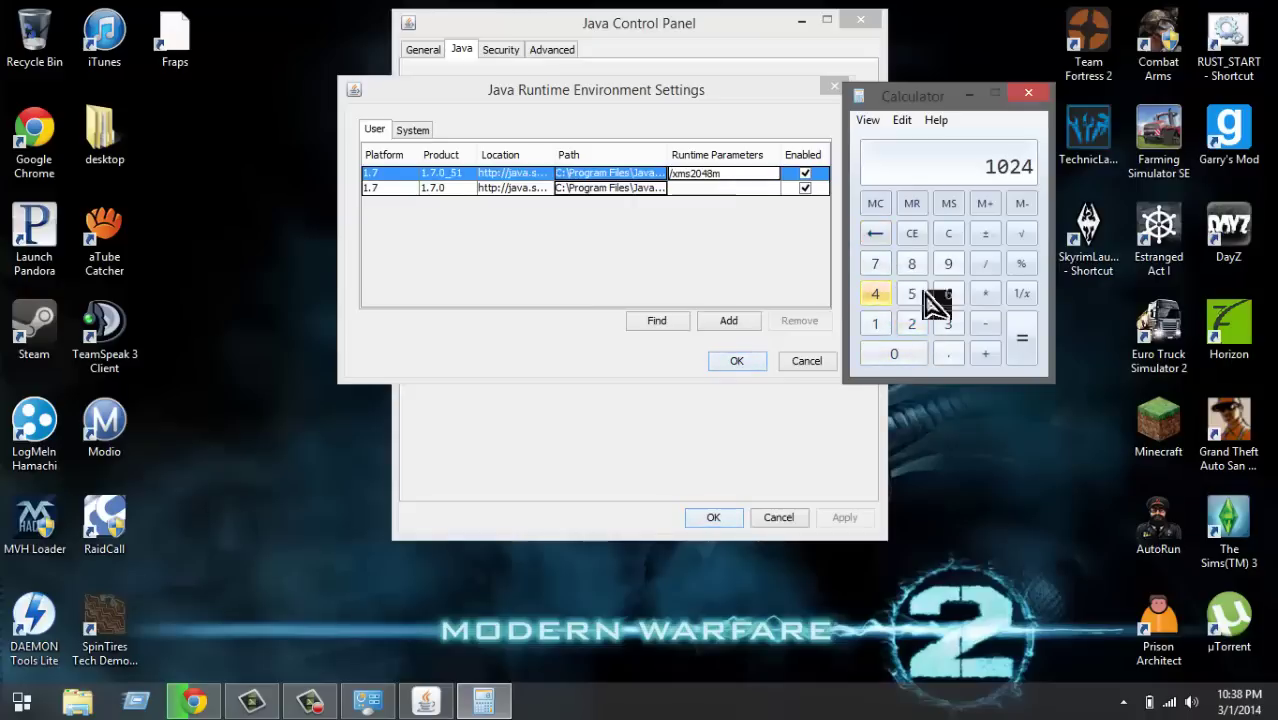
{"action": "left_click", "coordinate": [988, 294]}
{"action": "left_click", "coordinate": [911, 264]}
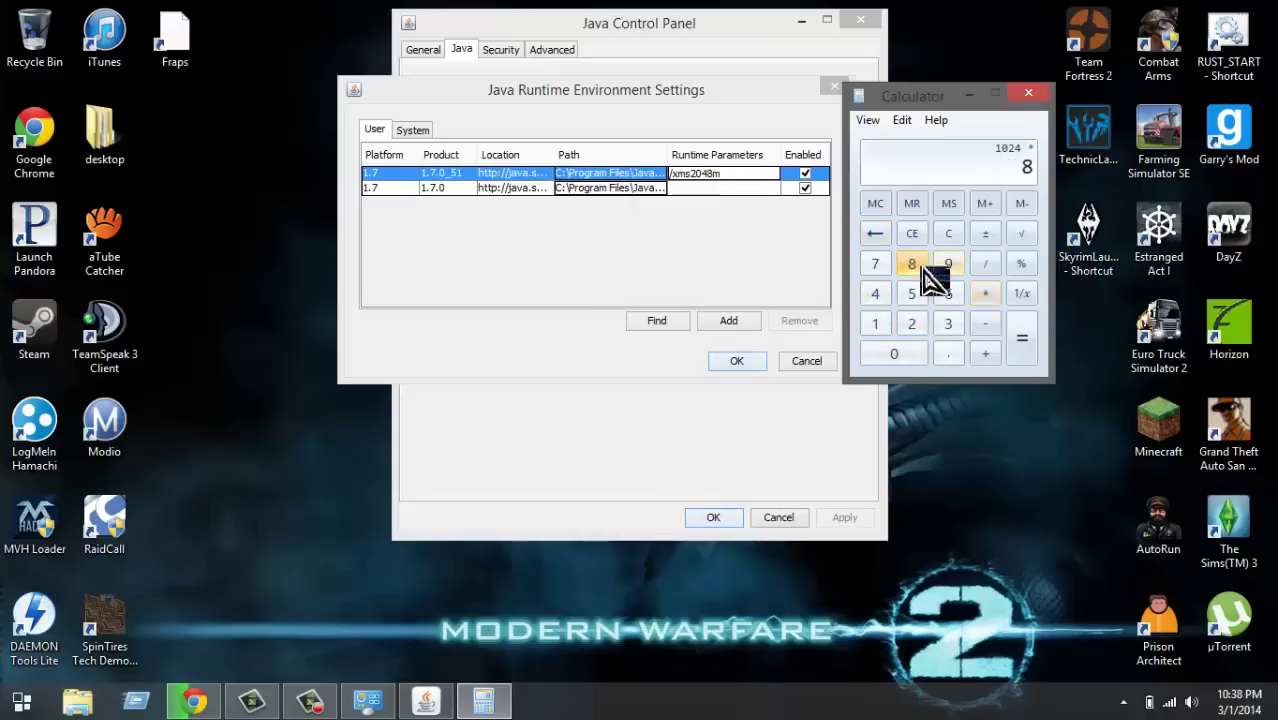
{"action": "left_click", "coordinate": [1024, 345]}
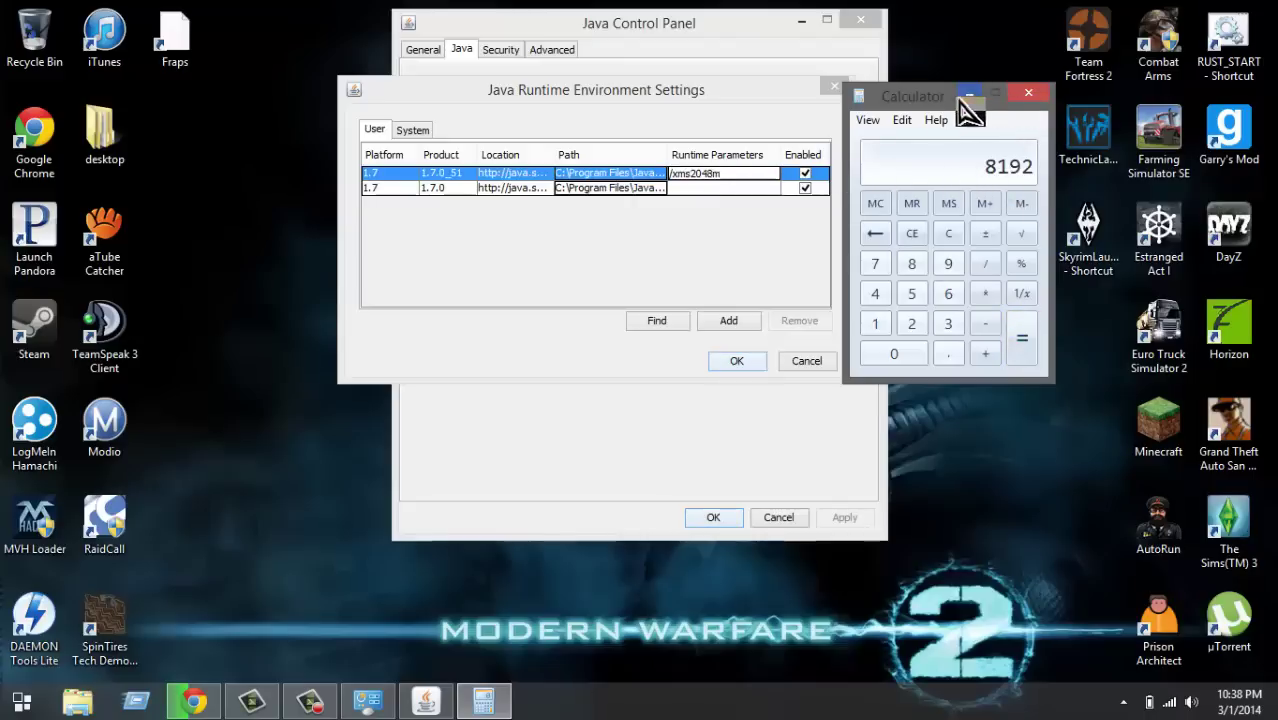
Step: Clear the calculation and enter 2048 in Calculator
{"action": "left_click_drag", "start_coordinate": [922, 99], "coordinate": [975, 76]}
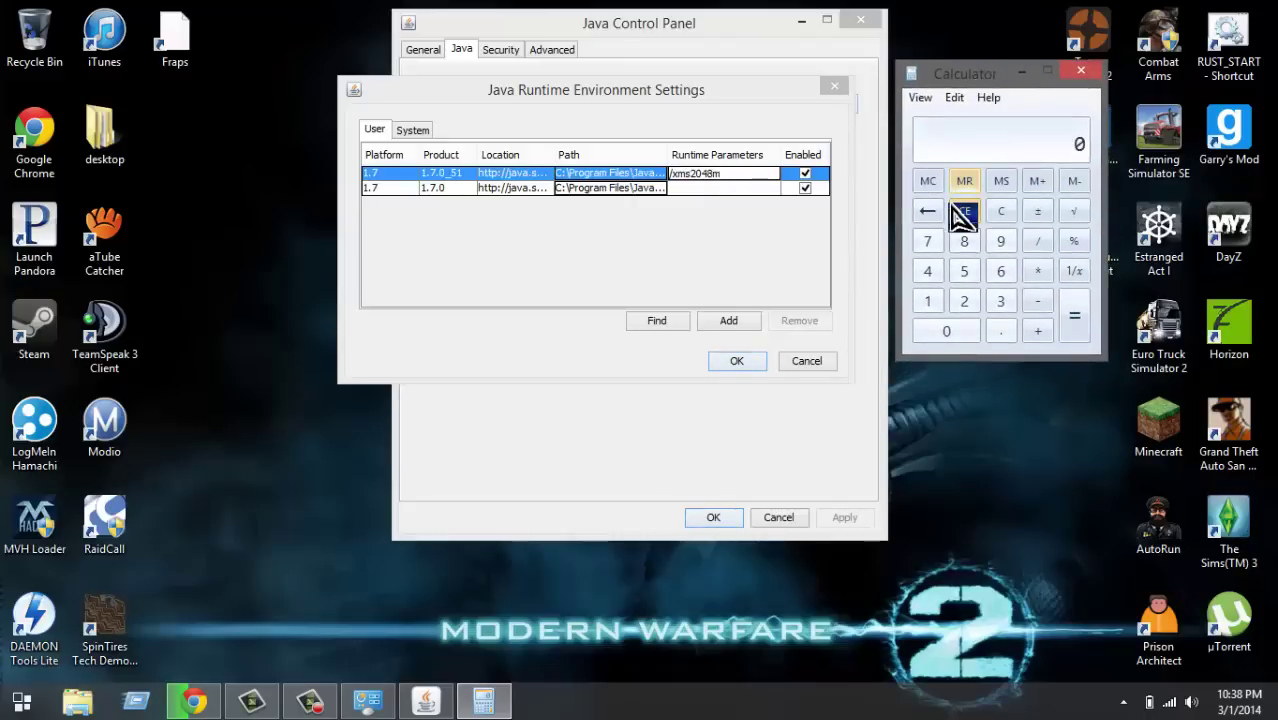
{"action": "left_click", "coordinate": [966, 300]}
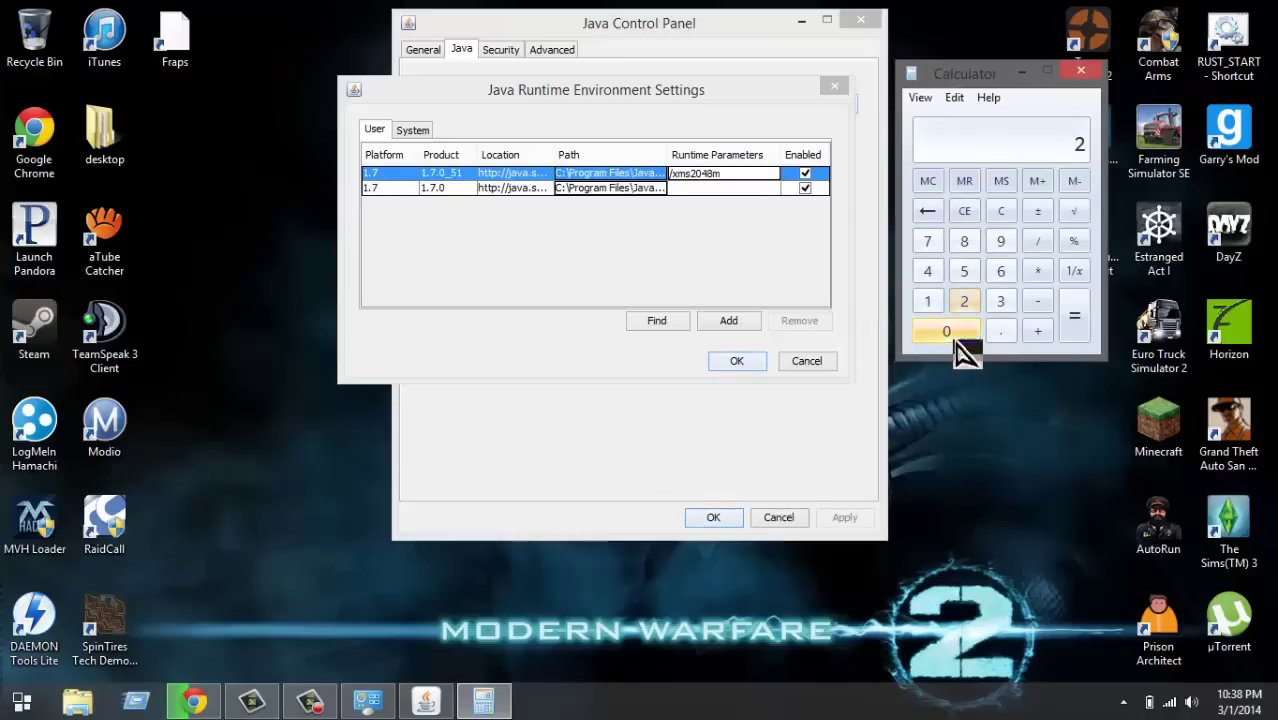
{"action": "left_click", "coordinate": [952, 334]}
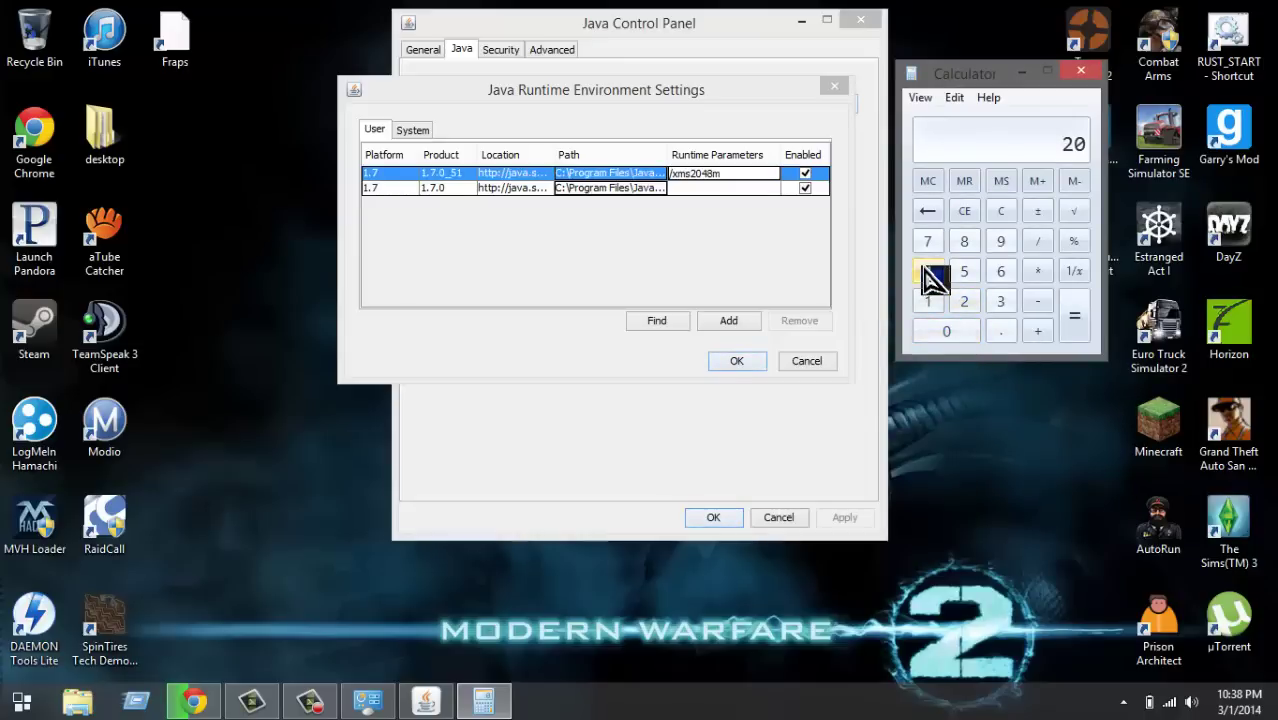
{"action": "left_click", "coordinate": [928, 272]}
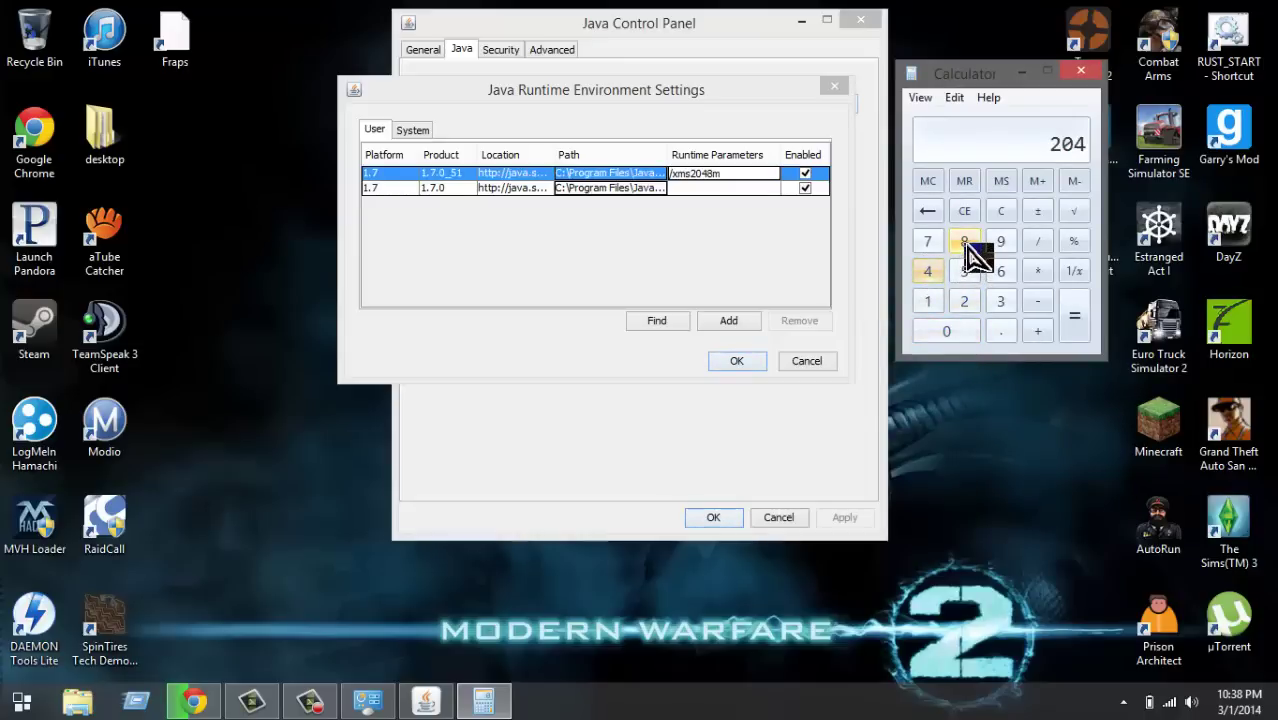
{"action": "left_click", "coordinate": [966, 245]}
{"action": "left_click_drag", "start_coordinate": [992, 82], "coordinate": [993, 37]}
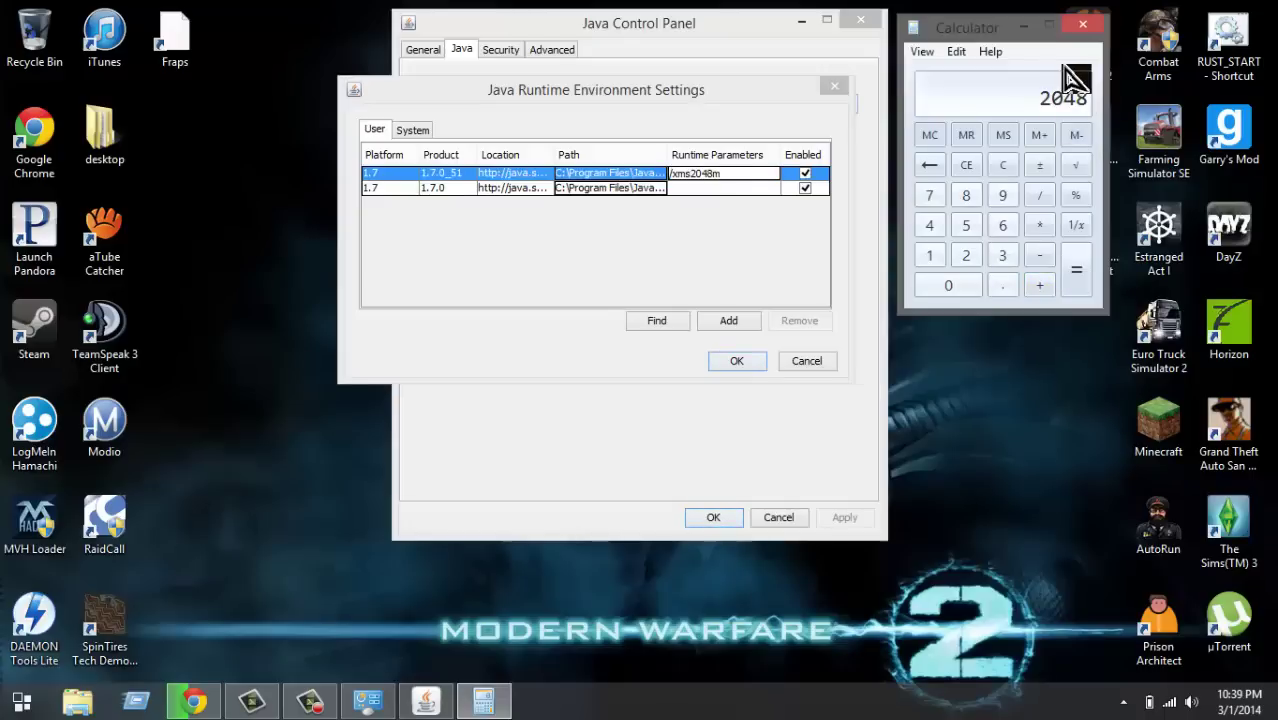
Step: Calculate 1024 × 6 and close Calculator
{"action": "left_click", "coordinate": [964, 168]}
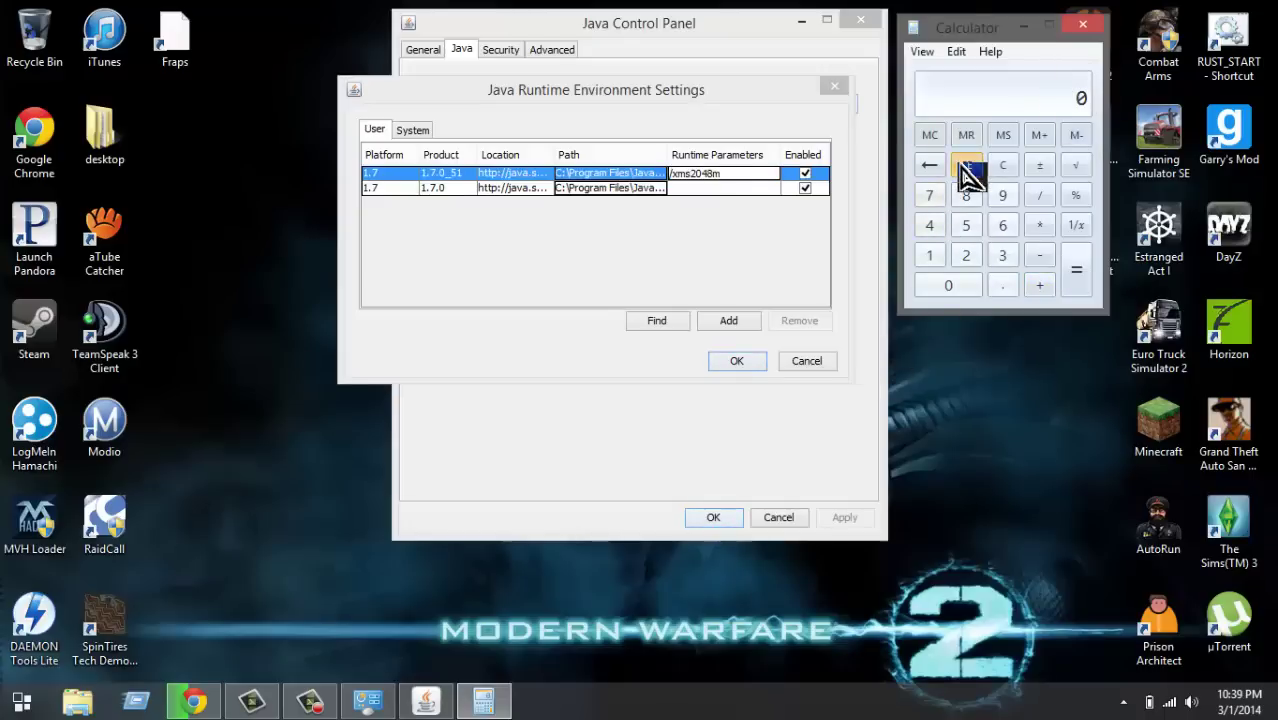
{"action": "left_click", "coordinate": [929, 256]}
{"action": "left_click", "coordinate": [945, 285]}
{"action": "left_click", "coordinate": [968, 257]}
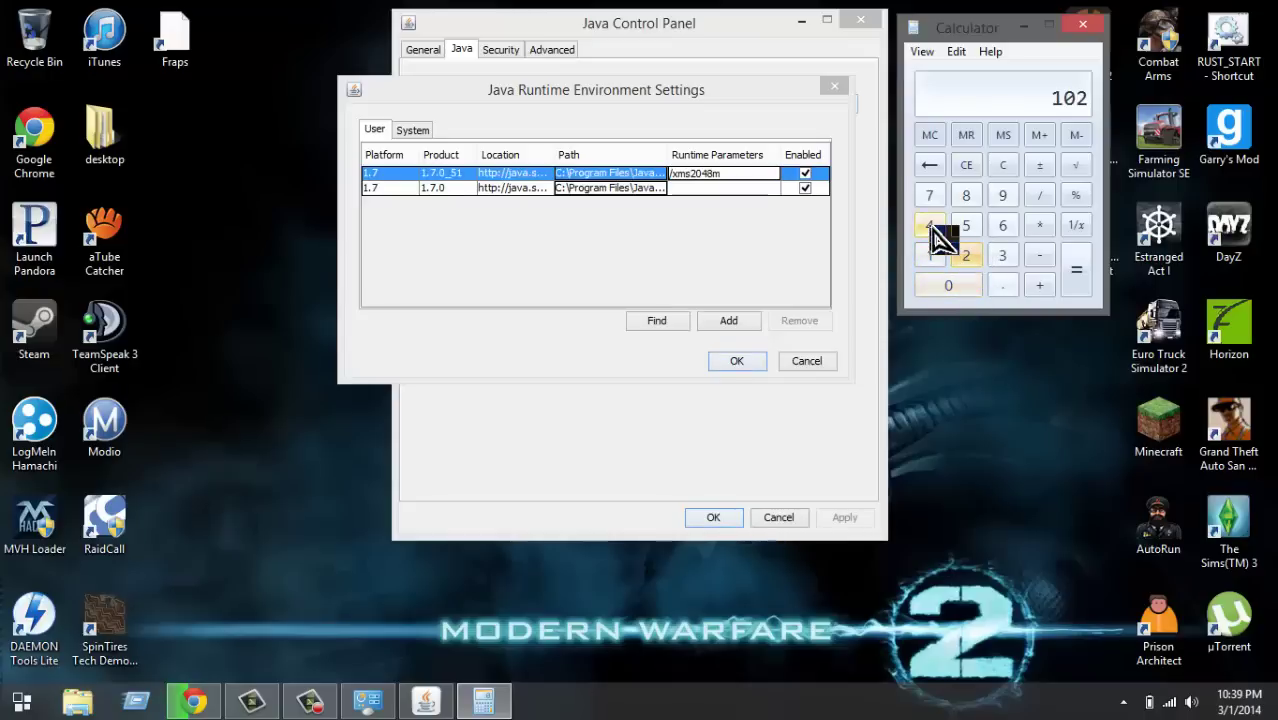
{"action": "left_click", "coordinate": [930, 225]}
{"action": "left_click", "coordinate": [1040, 226]}
{"action": "left_click", "coordinate": [1005, 226]}
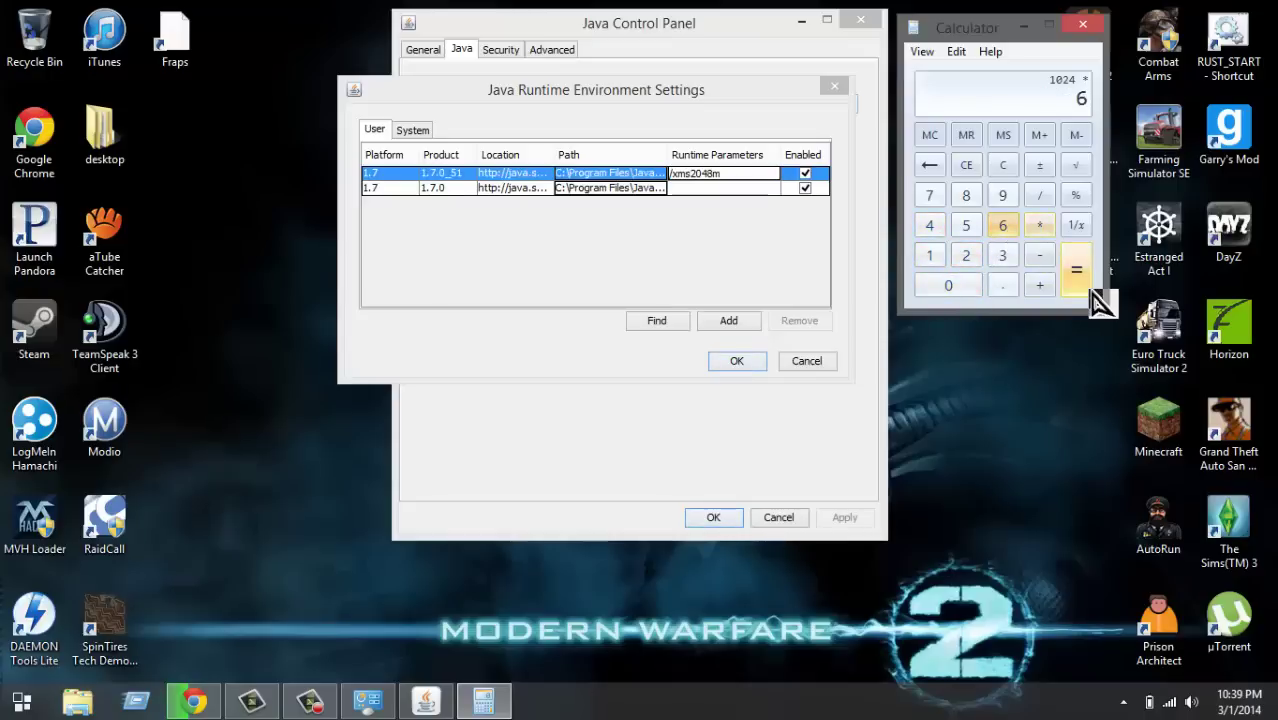
{"action": "left_click", "coordinate": [1077, 270]}
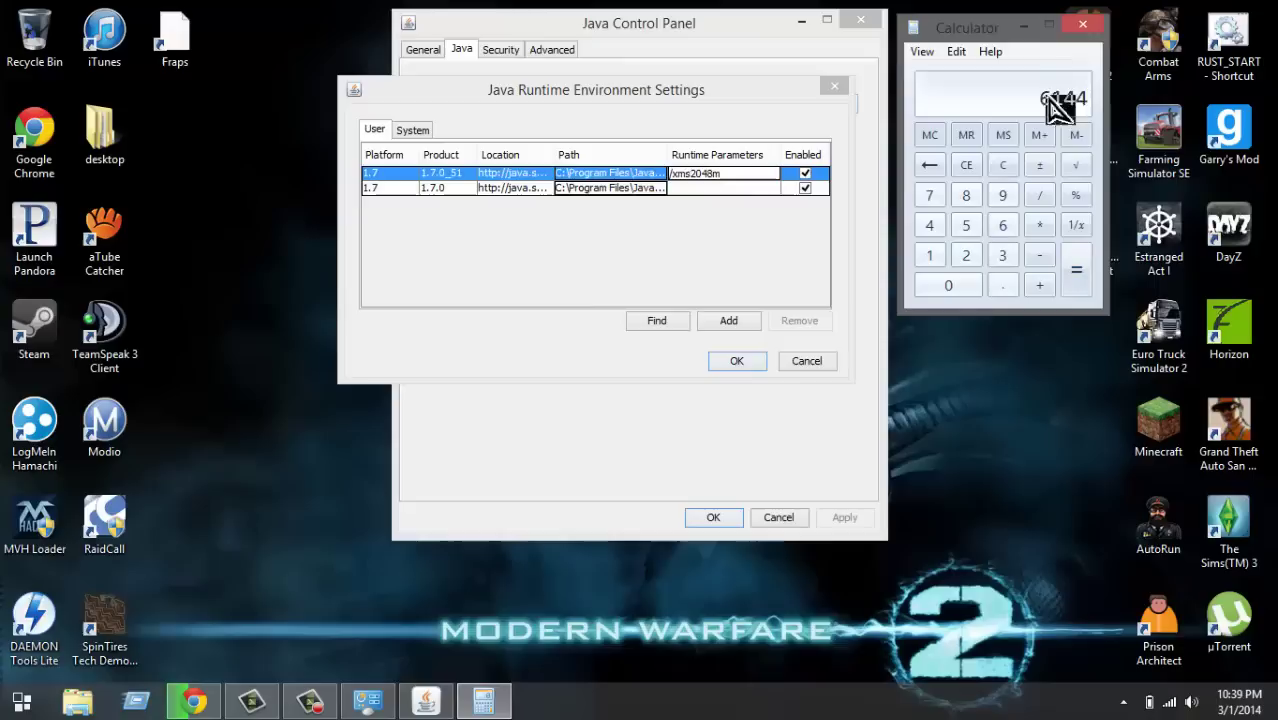
{"action": "left_click", "coordinate": [1080, 24]}
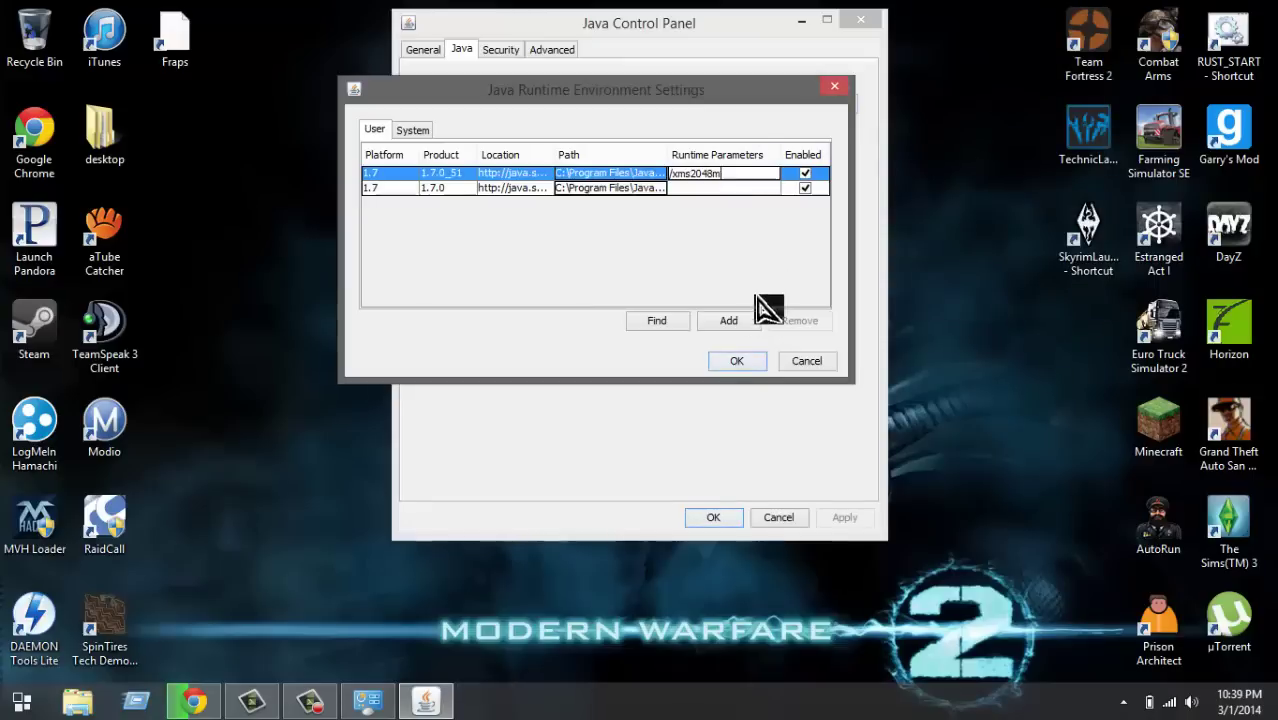
Step: Accept the Java Runtime Environment settings and confirm the Java Control Panel to close it
{"action": "left_click", "coordinate": [736, 362]}
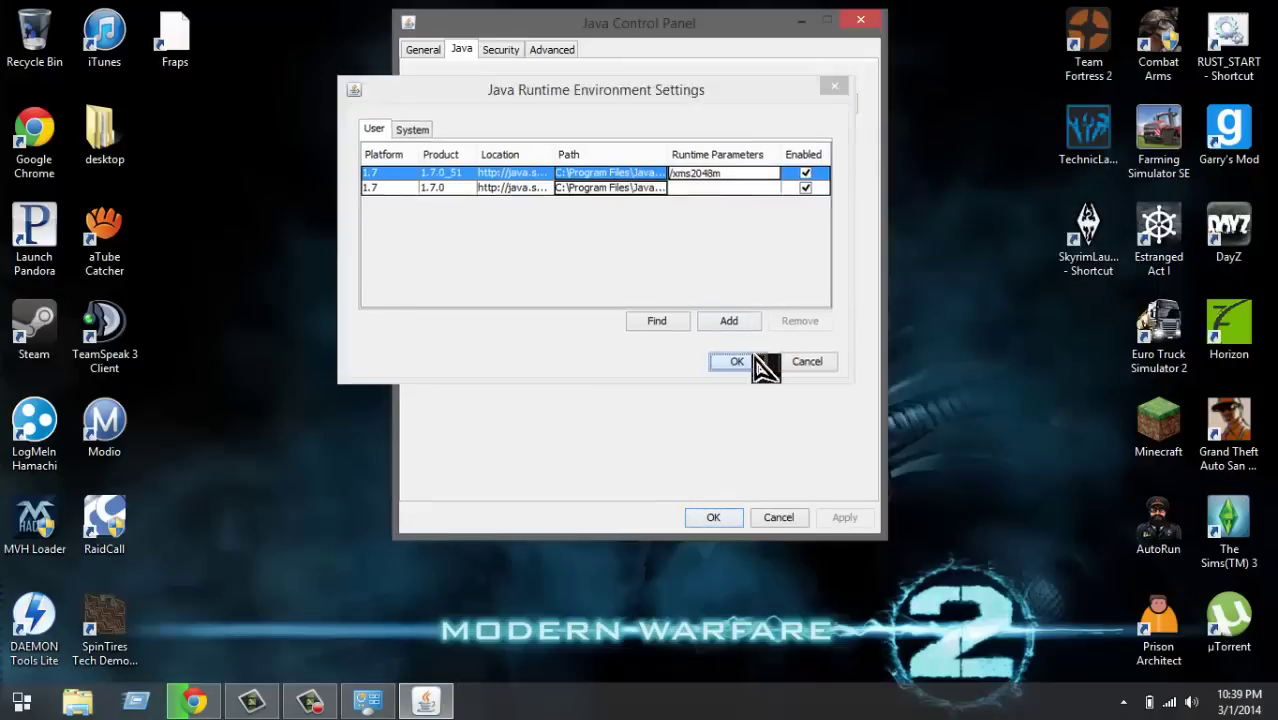
{"action": "left_click", "coordinate": [842, 518]}
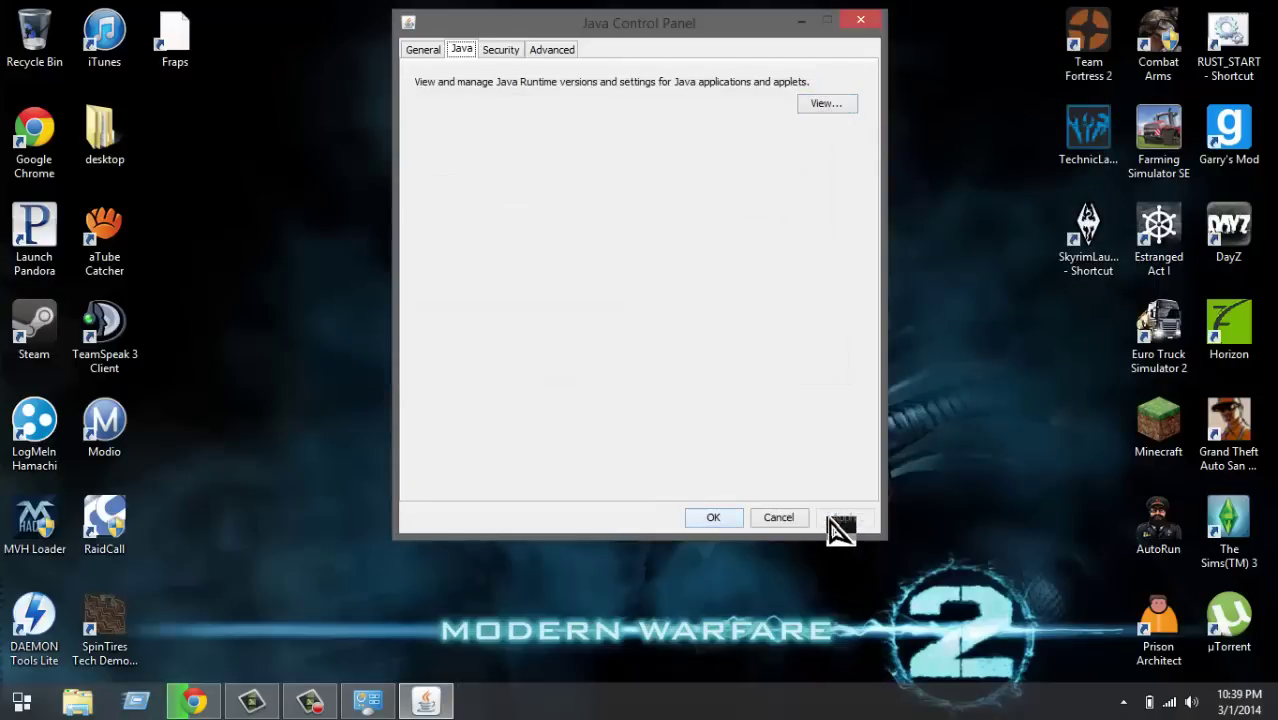
{"action": "left_click", "coordinate": [716, 517]}
Step: Refresh the desktop and start the Technic Launcher
{"action": "right_click", "coordinate": [614, 434]}
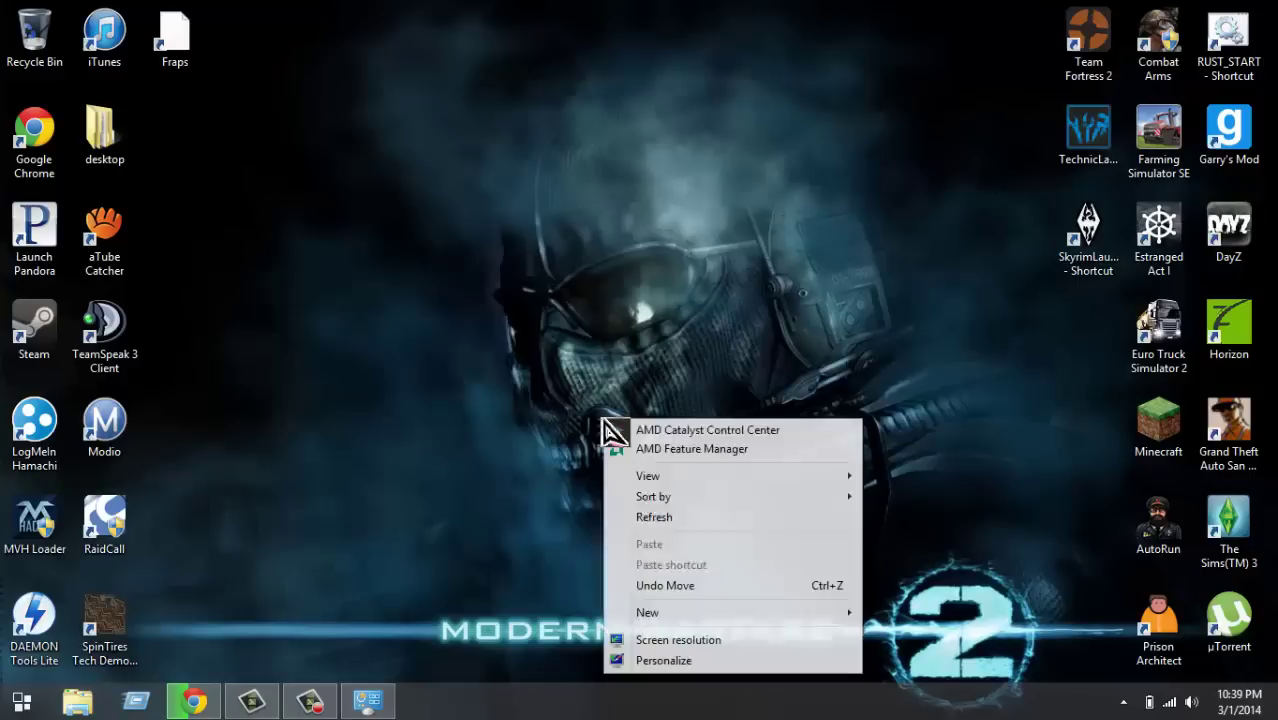
{"action": "left_click", "coordinate": [660, 522]}
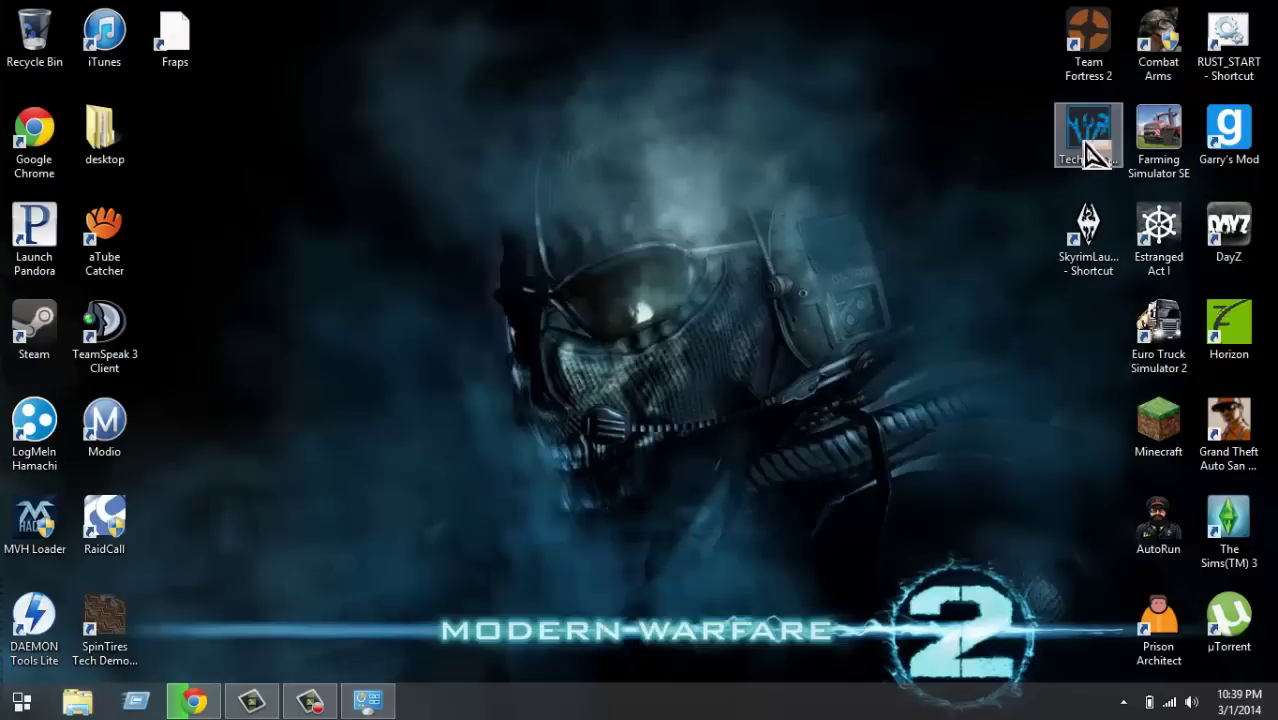
{"action": "left_click", "coordinate": [1095, 153]}
{"action": "double_click", "coordinate": [1097, 152]}
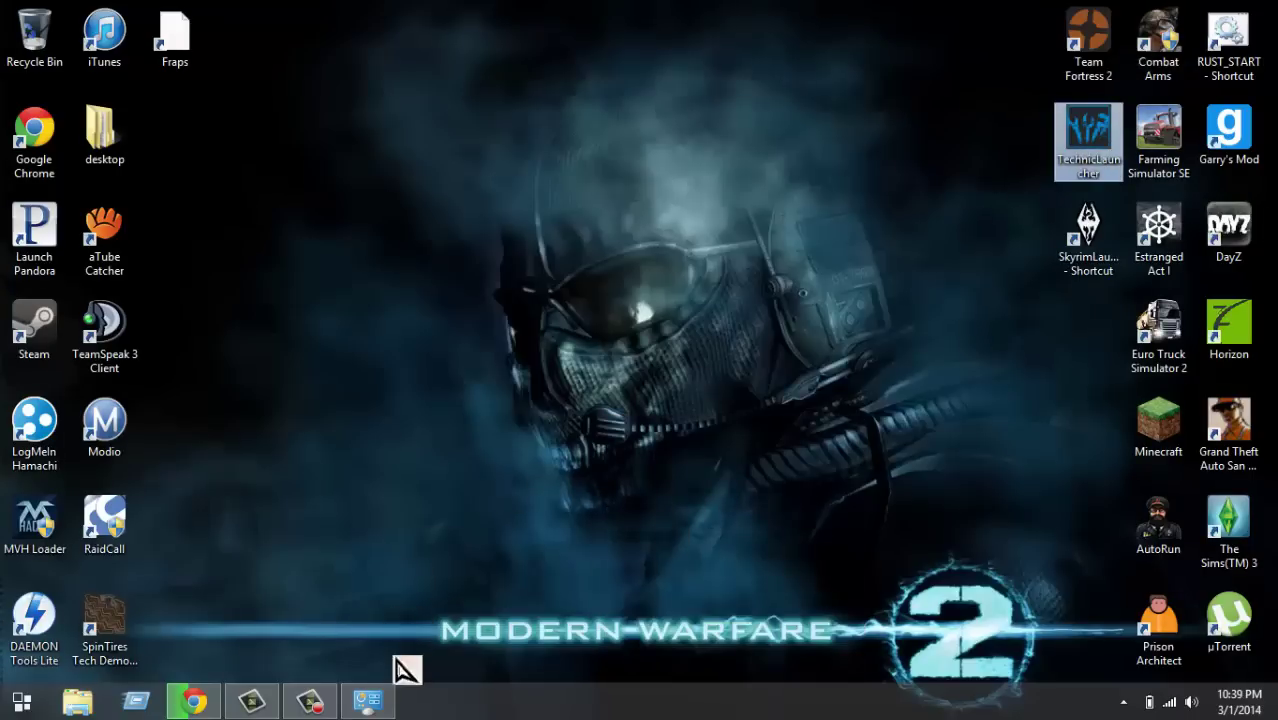
Step: Close the open Control Panel window while the Technic Launcher loads
{"action": "right_click", "coordinate": [398, 697]}
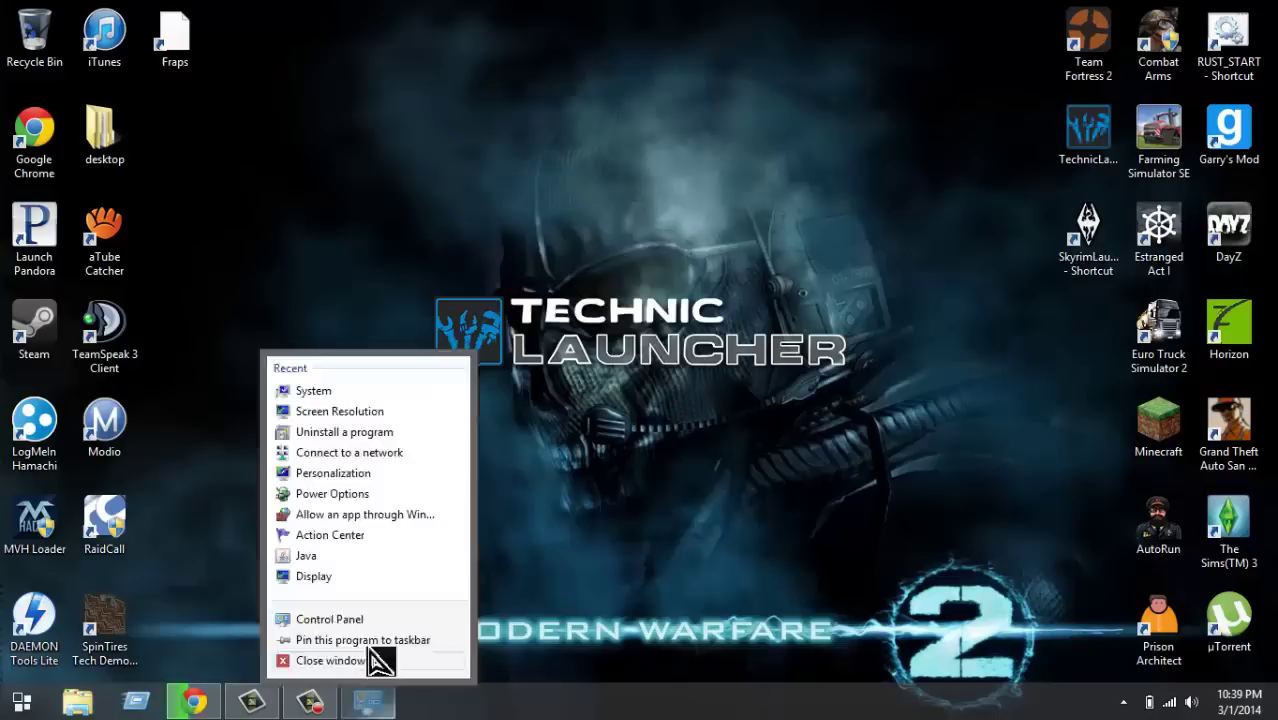
{"action": "left_click", "coordinate": [380, 657]}
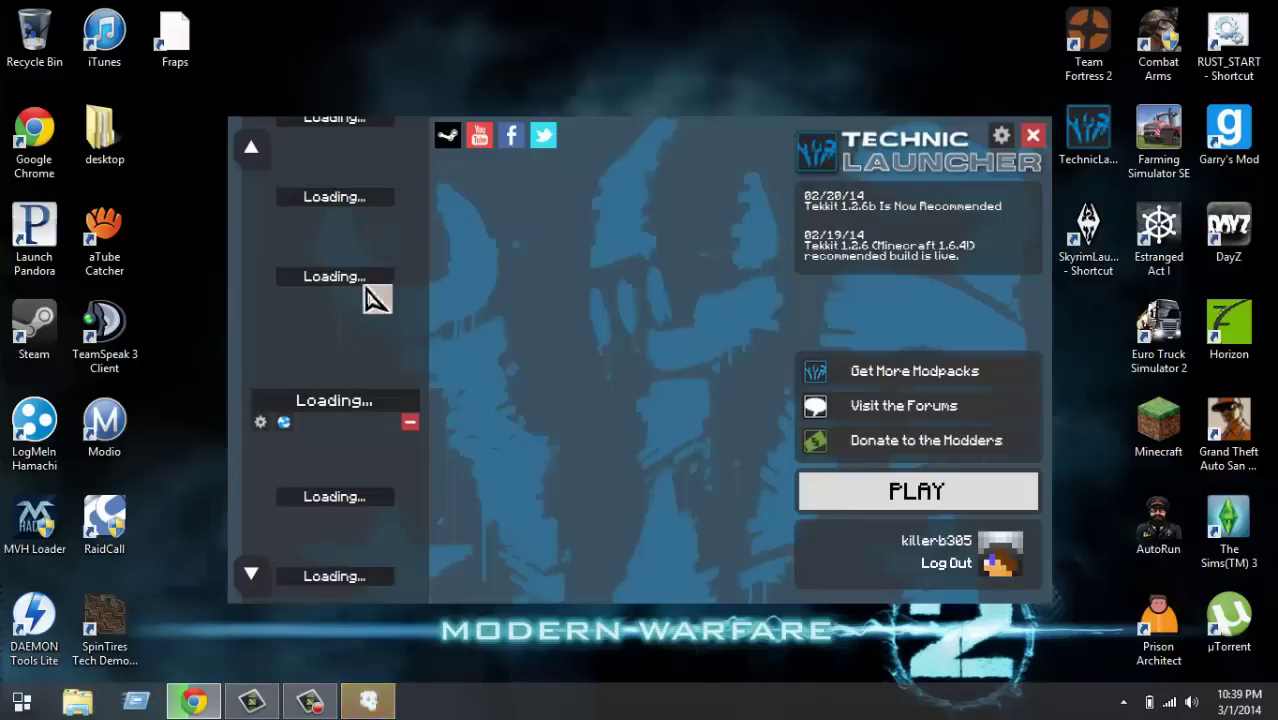
Step: Reposition the launcher window slightly higher, bring up the Launcher Options and show the available memory choices
{"action": "left_click_drag", "start_coordinate": [748, 149], "coordinate": [725, 110]}
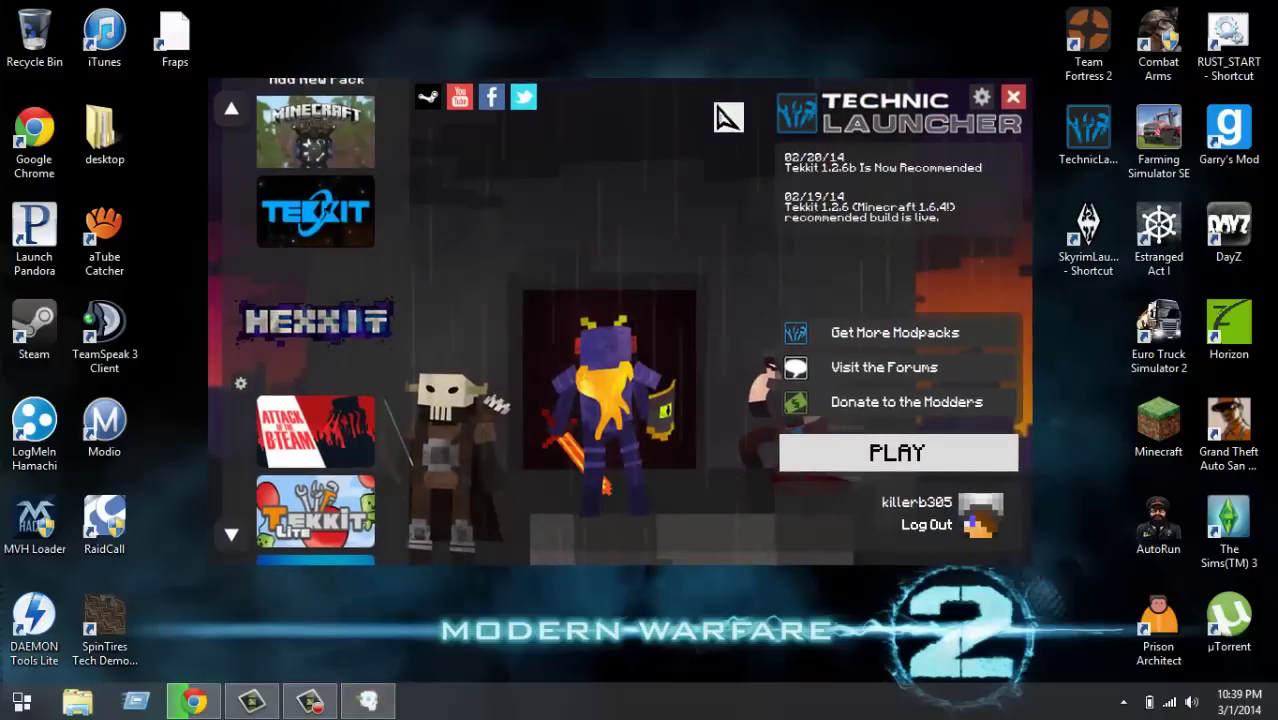
{"action": "left_click", "coordinate": [977, 100]}
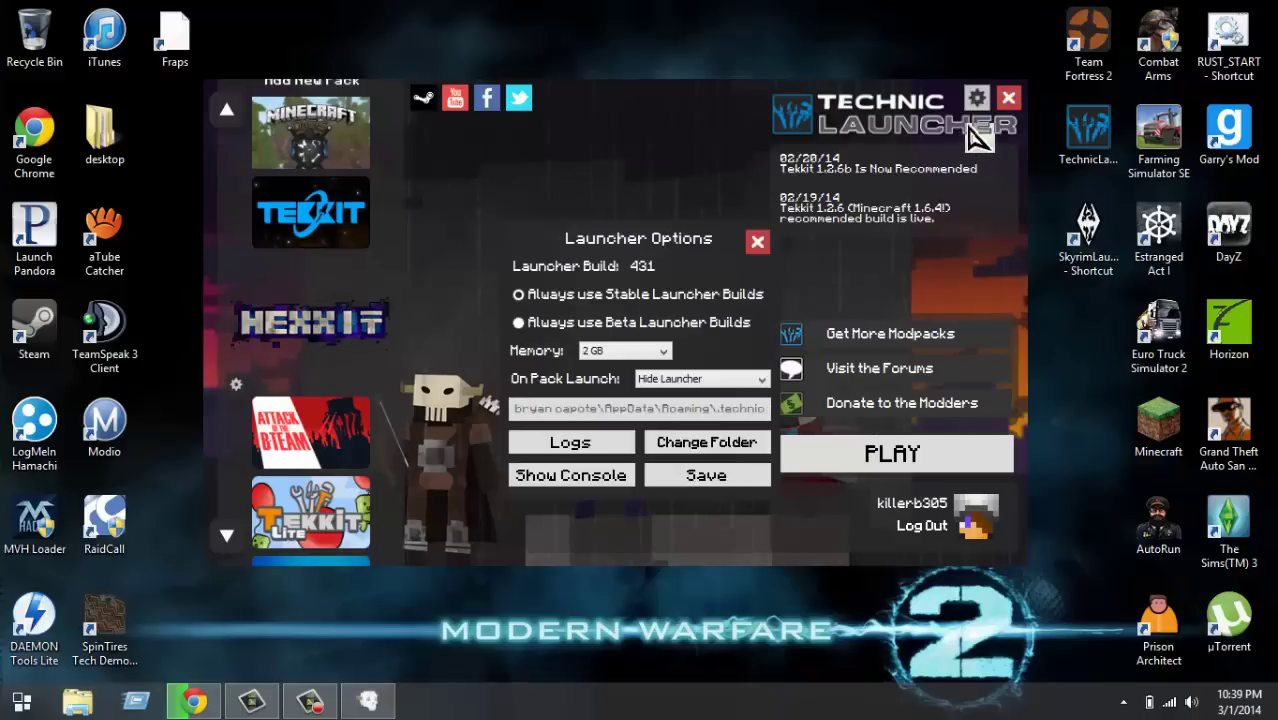
{"action": "left_click", "coordinate": [655, 355]}
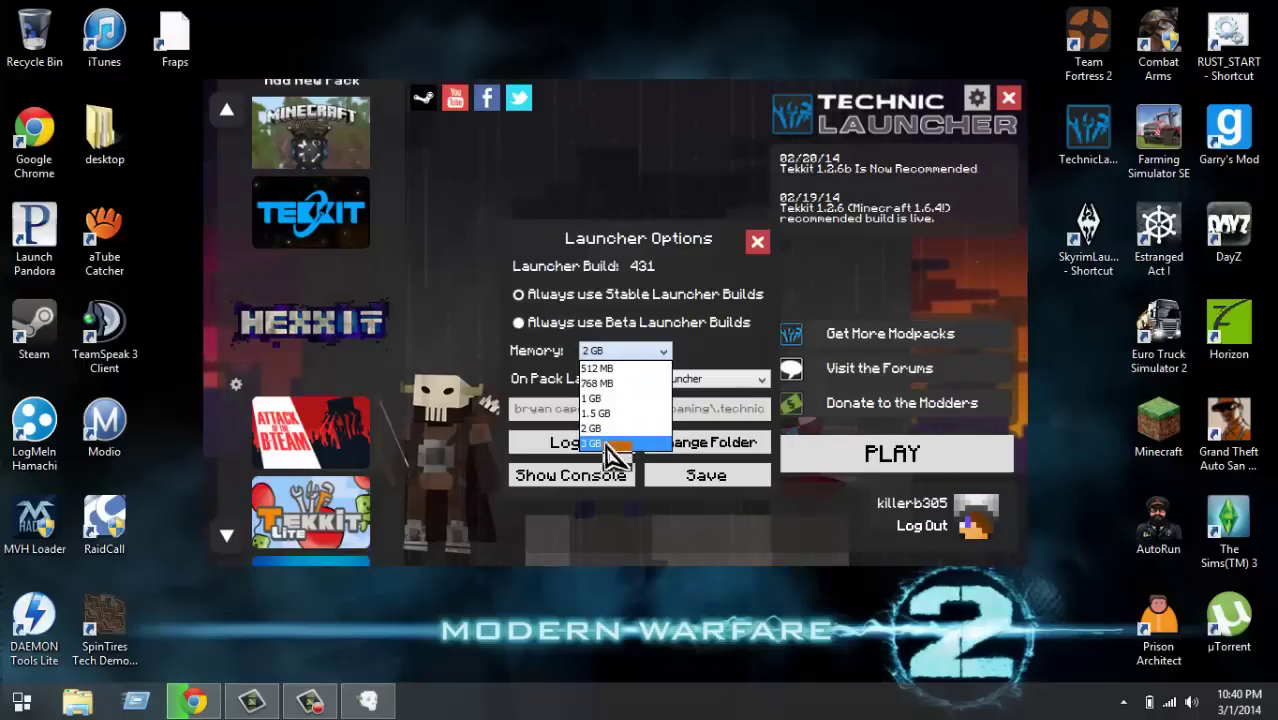
Step: Check the computer's installed memory and system type in the Windows System properties, and close that window
{"action": "key", "text": "super"}
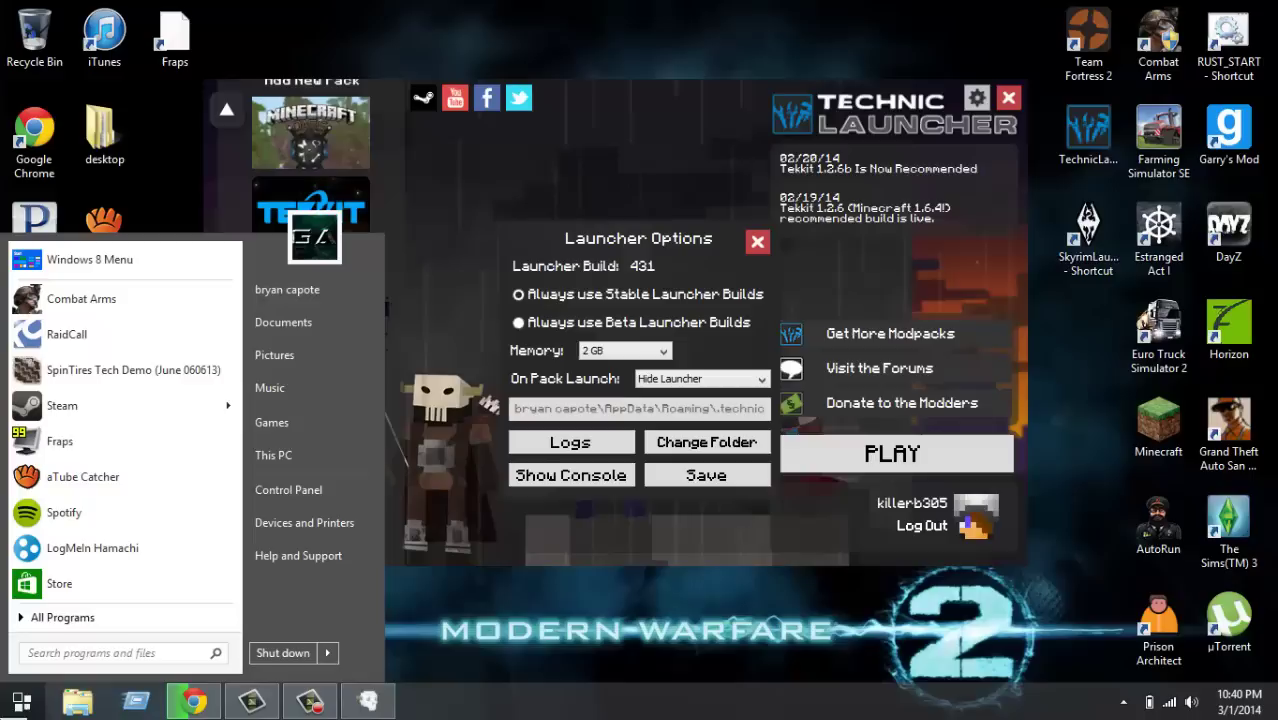
{"action": "right_click", "coordinate": [275, 452]}
{"action": "left_click", "coordinate": [328, 599]}
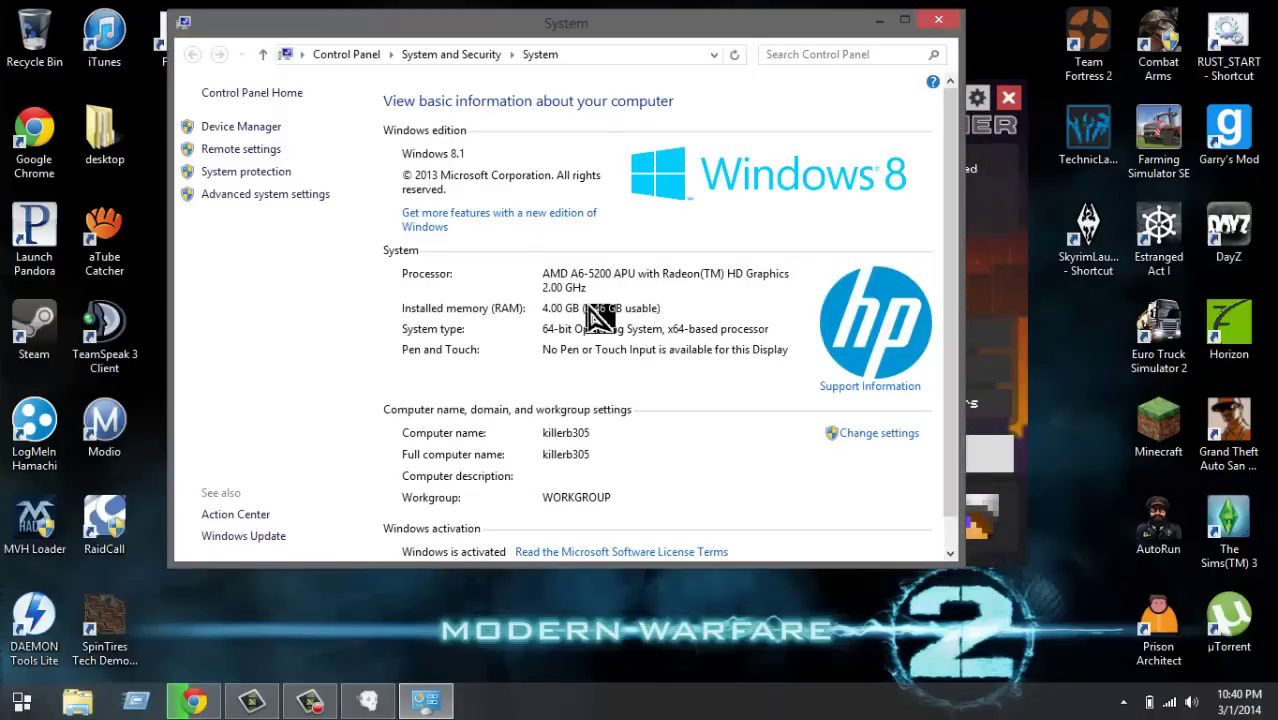
{"action": "left_click", "coordinate": [944, 20]}
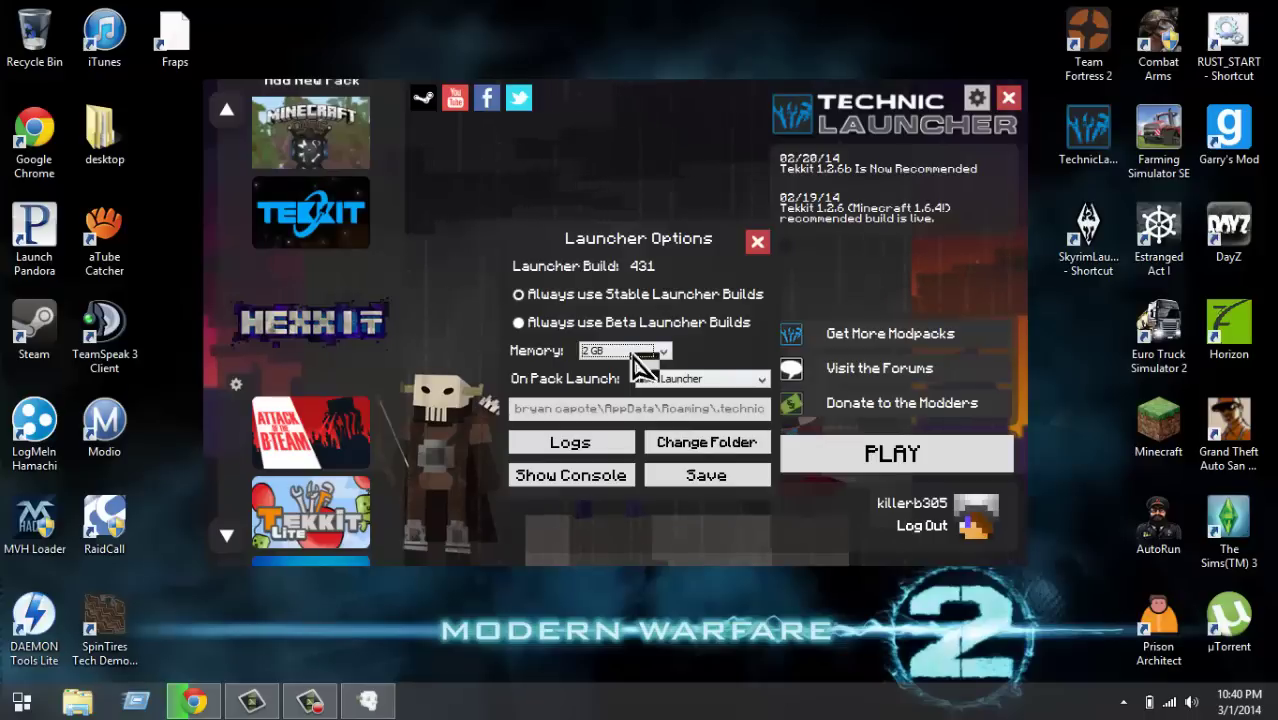
Step: Save the Launcher Options with the memory kept at 2 GB
{"action": "left_click", "coordinate": [708, 475]}
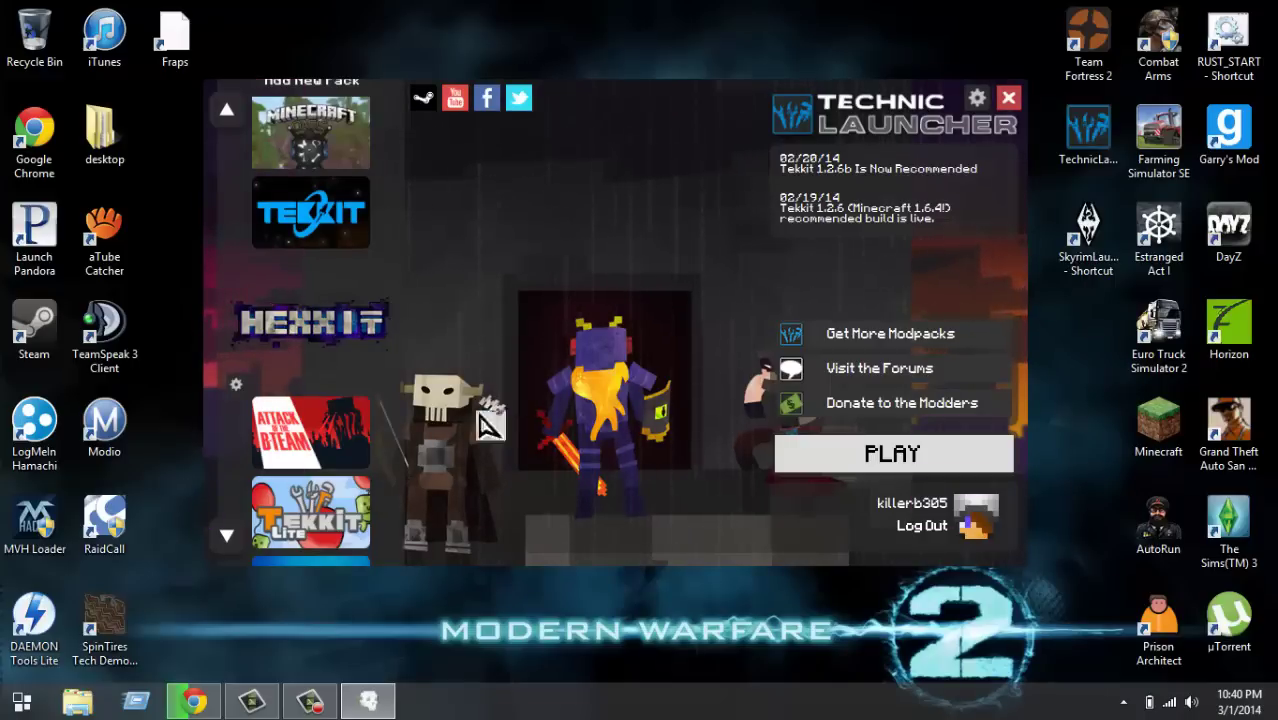
{"action": "left_click", "coordinate": [310, 701]}
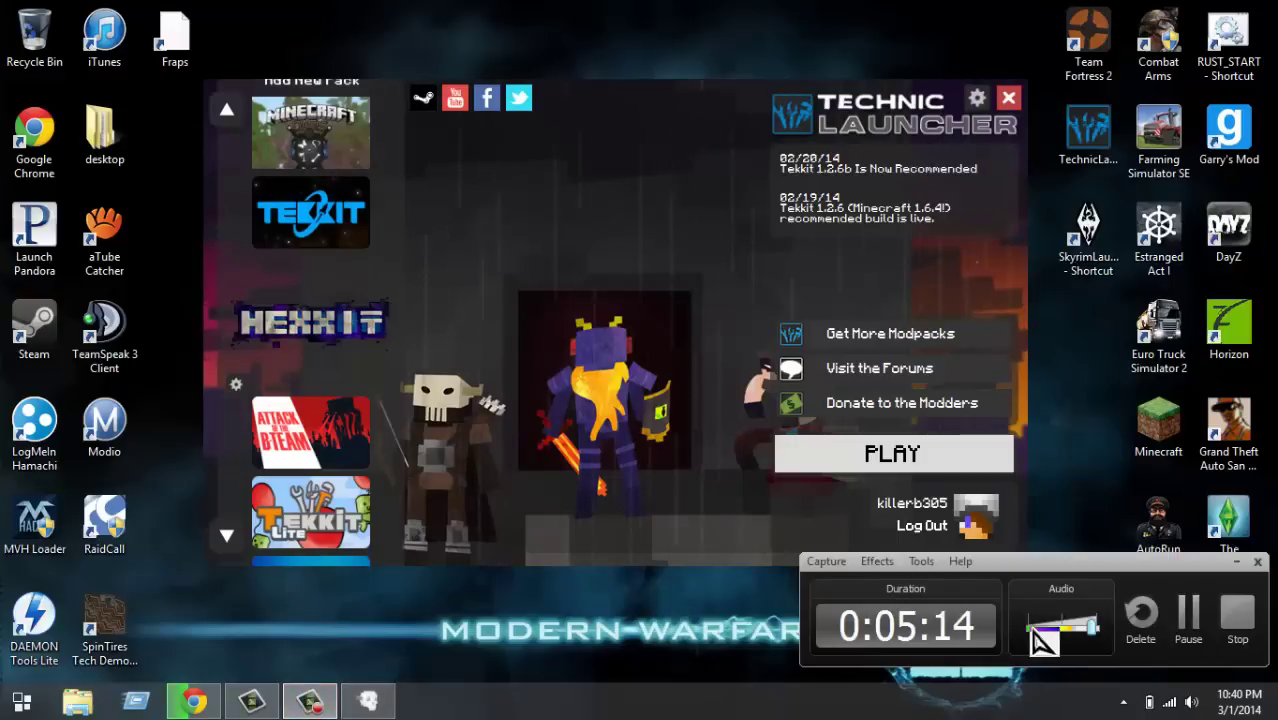